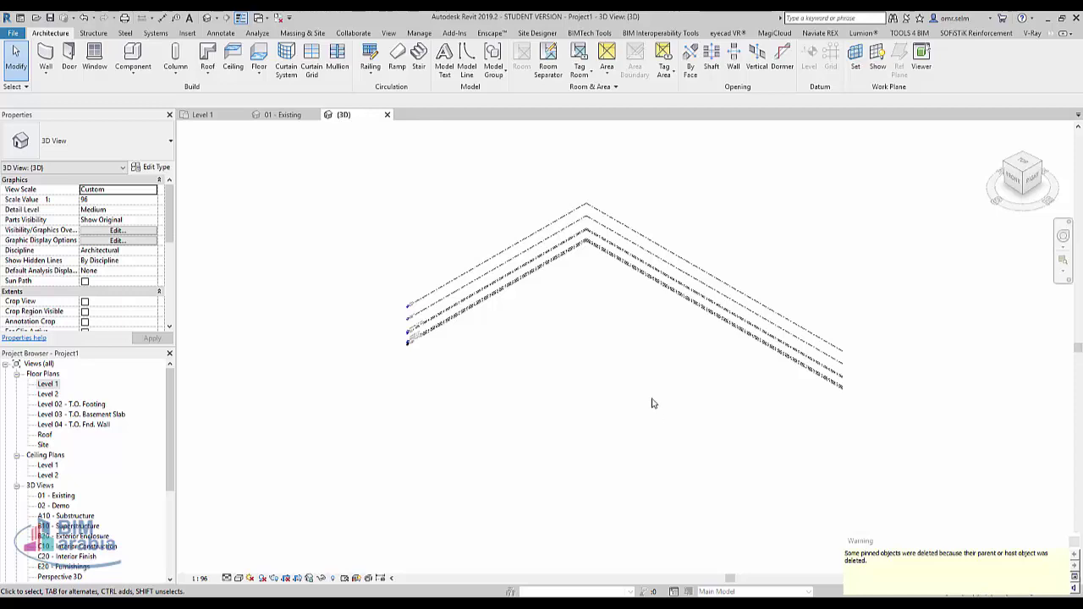
- Draw an 8000 by 14000 rectangle of Generic - 8" architectural walls on Level 1
{"action": "scroll", "coordinate": [602, 285], "scroll_direction": "up", "scroll_amount": 2}
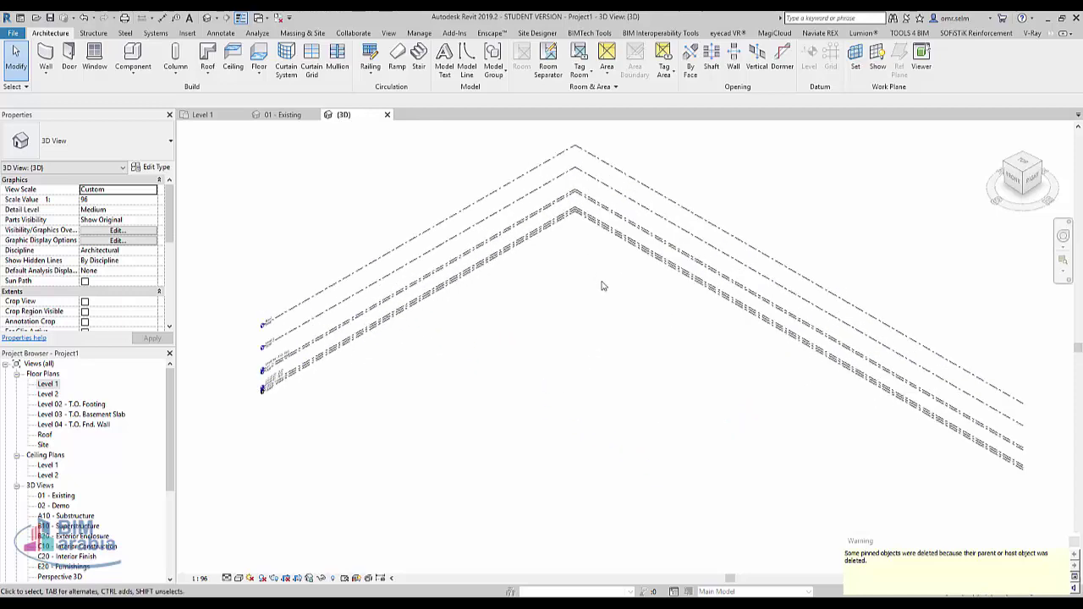
{"action": "scroll", "coordinate": [643, 304], "scroll_direction": "up", "scroll_amount": 1}
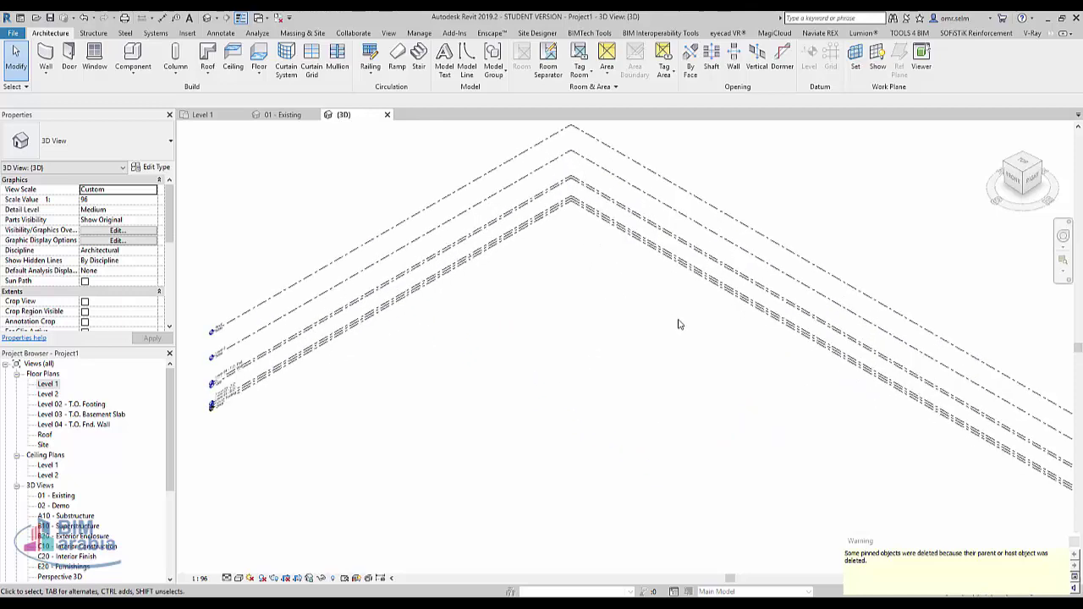
{"action": "left_click", "coordinate": [47, 74]}
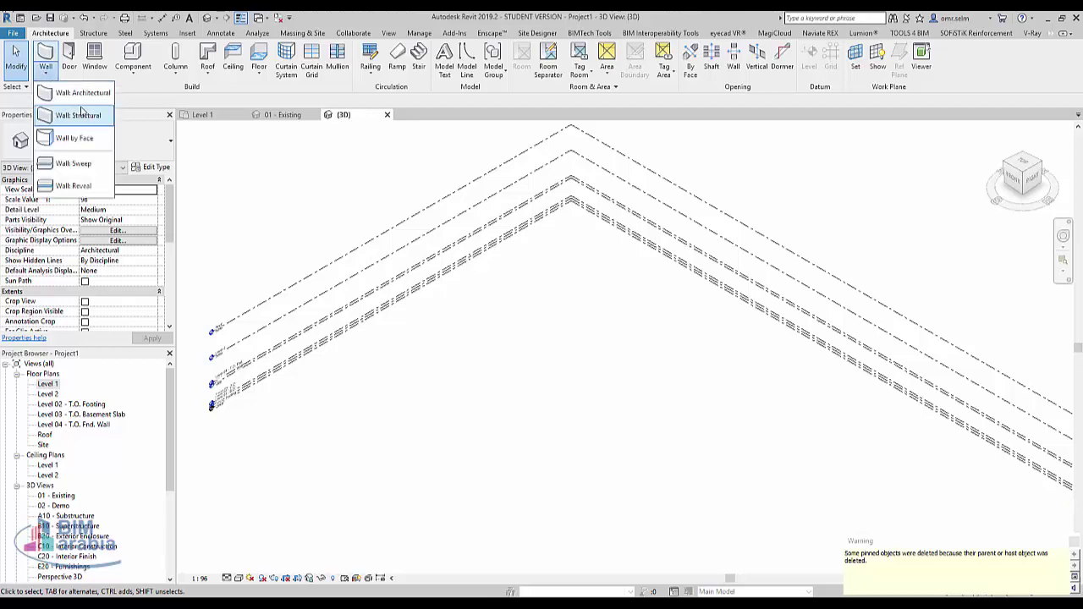
{"action": "left_click", "coordinate": [72, 112]}
{"action": "left_click", "coordinate": [615, 354]}
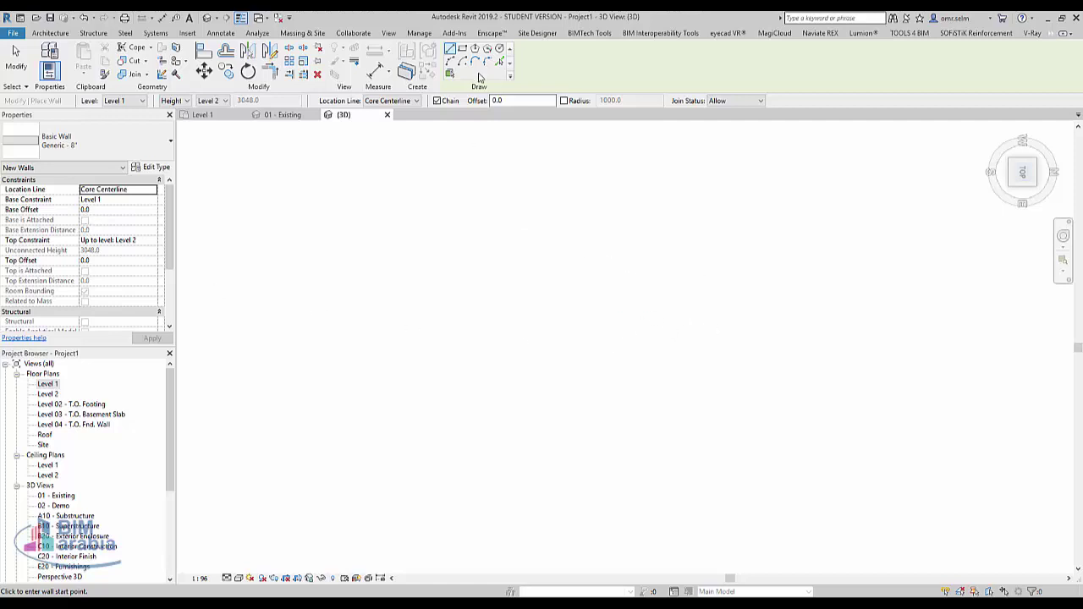
{"action": "left_click", "coordinate": [463, 49]}
{"action": "left_click", "coordinate": [673, 297]}
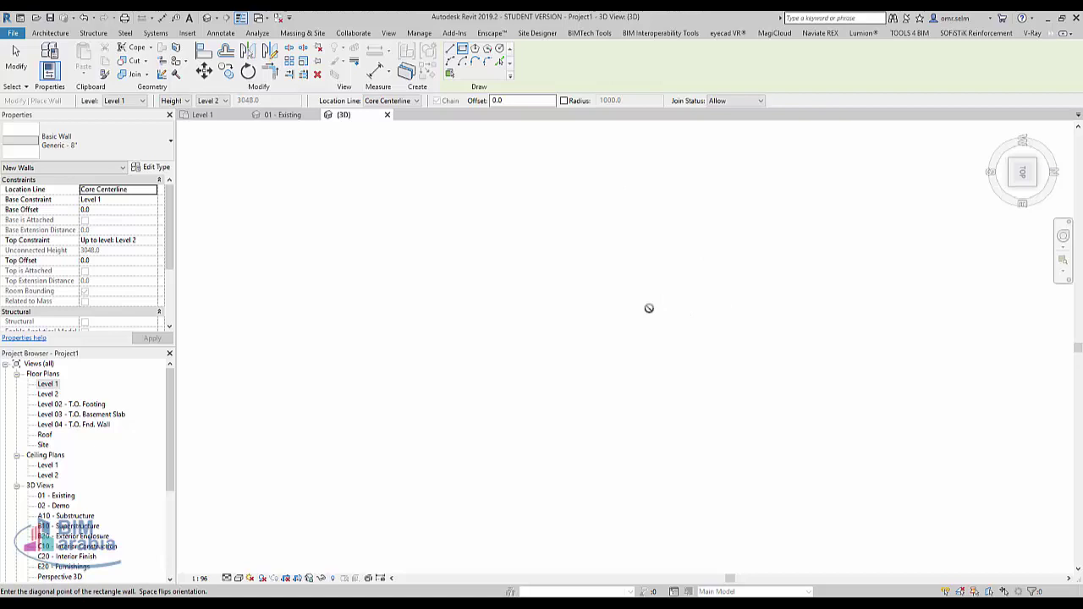
{"action": "left_click", "coordinate": [631, 368]}
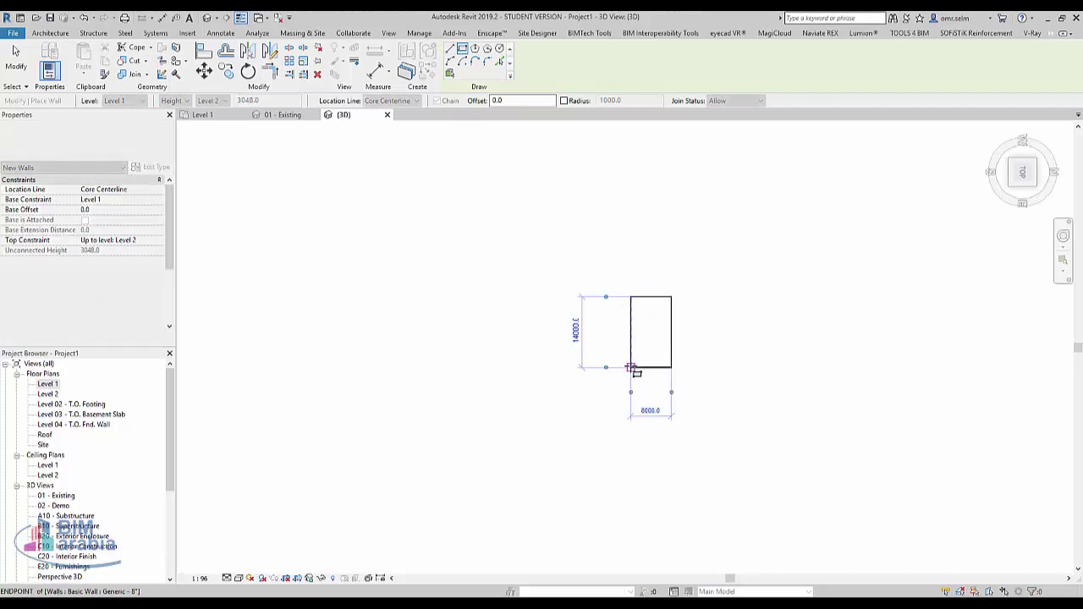
{"action": "scroll", "coordinate": [631, 369], "scroll_direction": "up", "scroll_amount": 4}
{"action": "scroll", "coordinate": [634, 346], "scroll_direction": "up", "scroll_amount": 2}
{"action": "scroll", "coordinate": [634, 346], "scroll_direction": "up", "scroll_amount": 1}
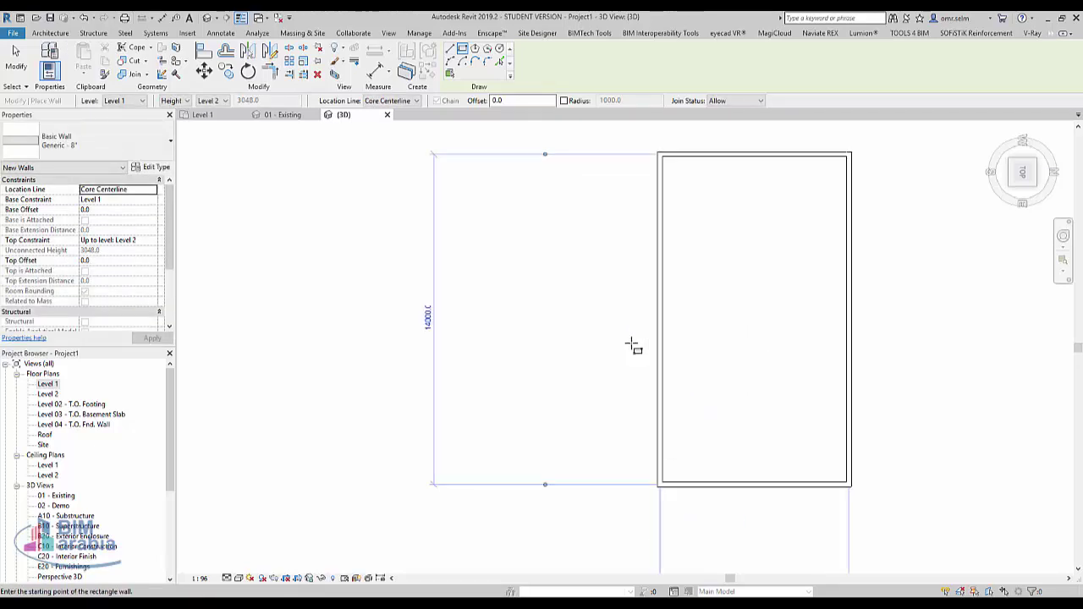
{"action": "left_click", "coordinate": [450, 49]}
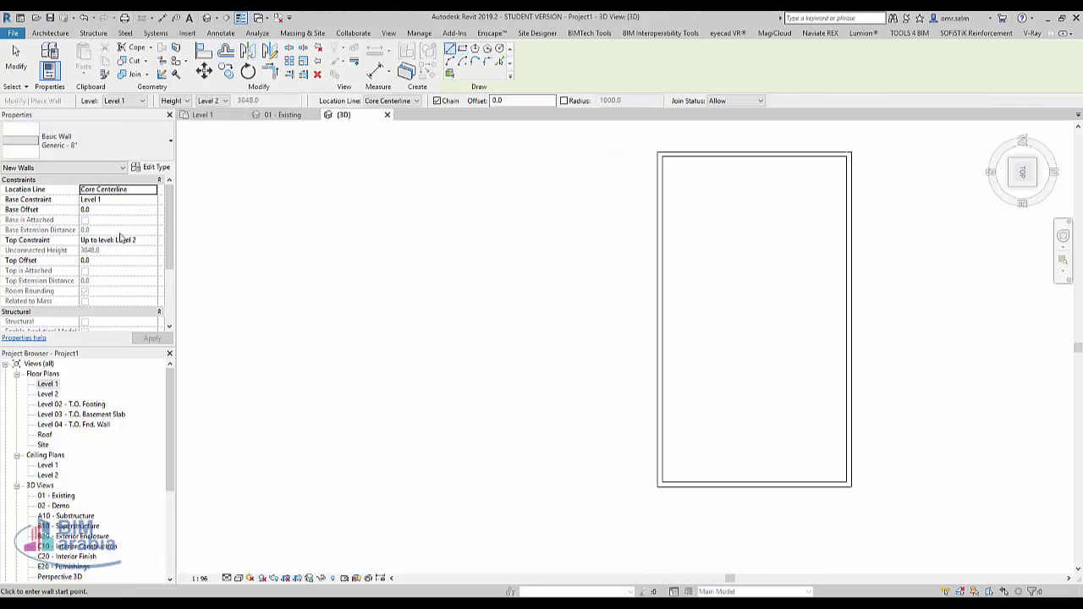
- Draw a three-sided wing, 2900 out and 5100 deep, off the rectangle's left side with 1200 top offset
{"action": "left_click", "coordinate": [133, 263]}
{"action": "type", "text": "1200"}
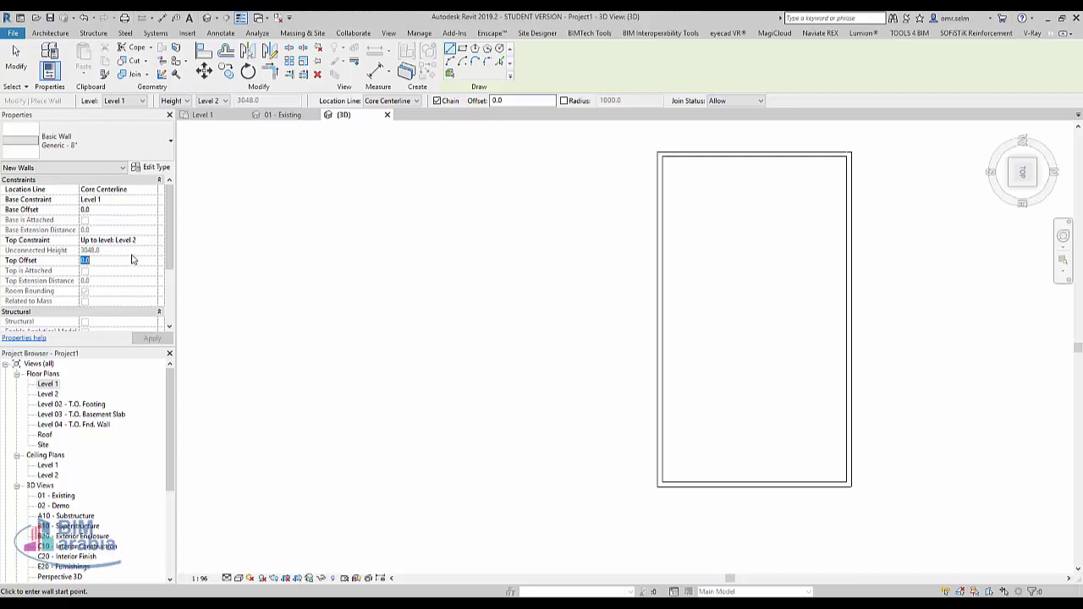
{"action": "left_click", "coordinate": [660, 270]}
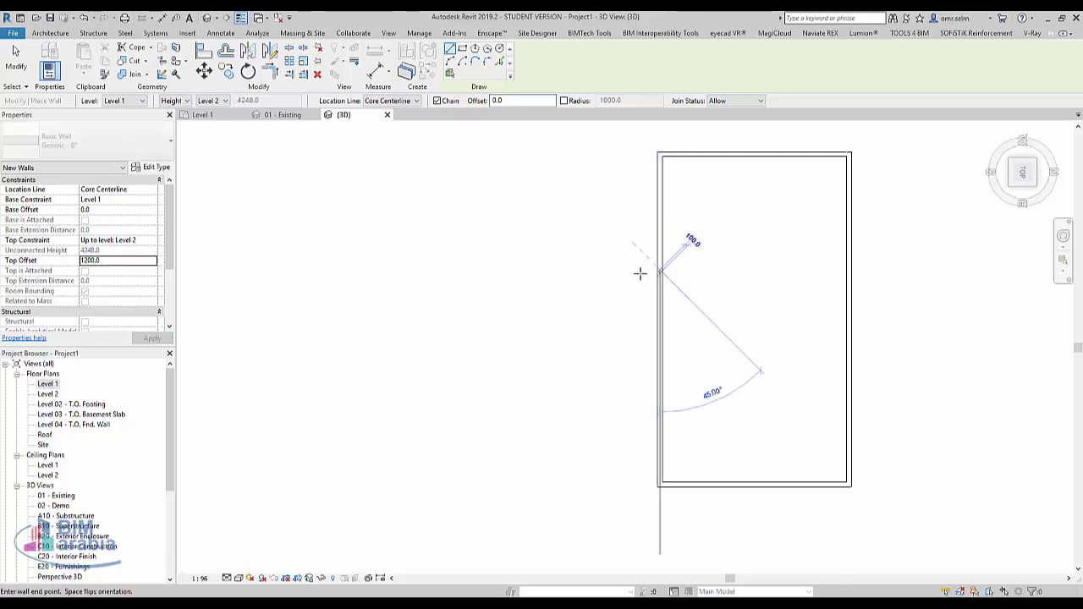
{"action": "left_click", "coordinate": [592, 271]}
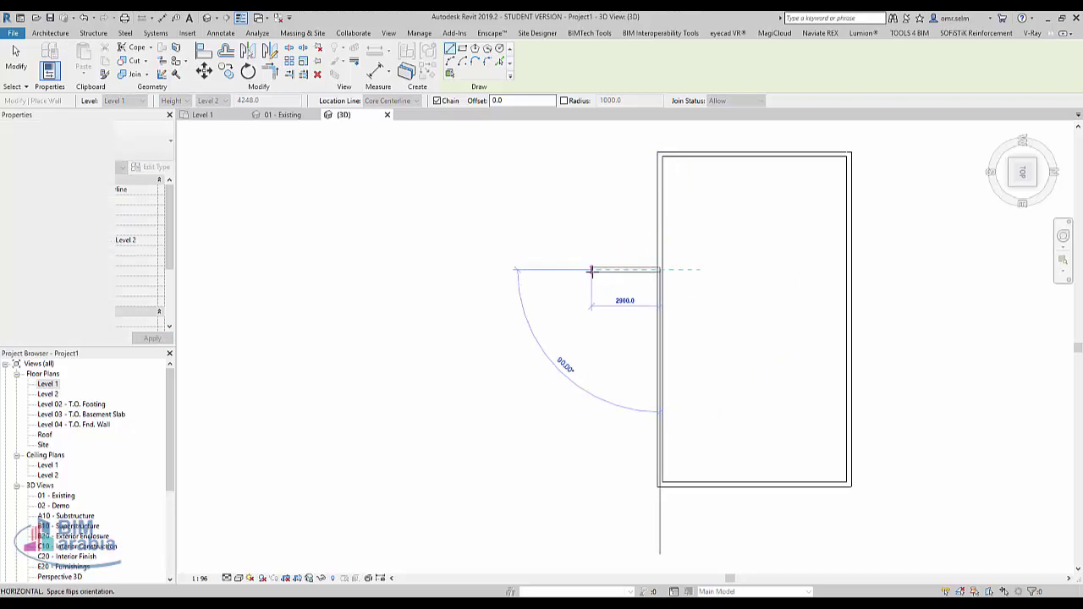
{"action": "left_click", "coordinate": [593, 390]}
{"action": "left_click", "coordinate": [657, 390]}
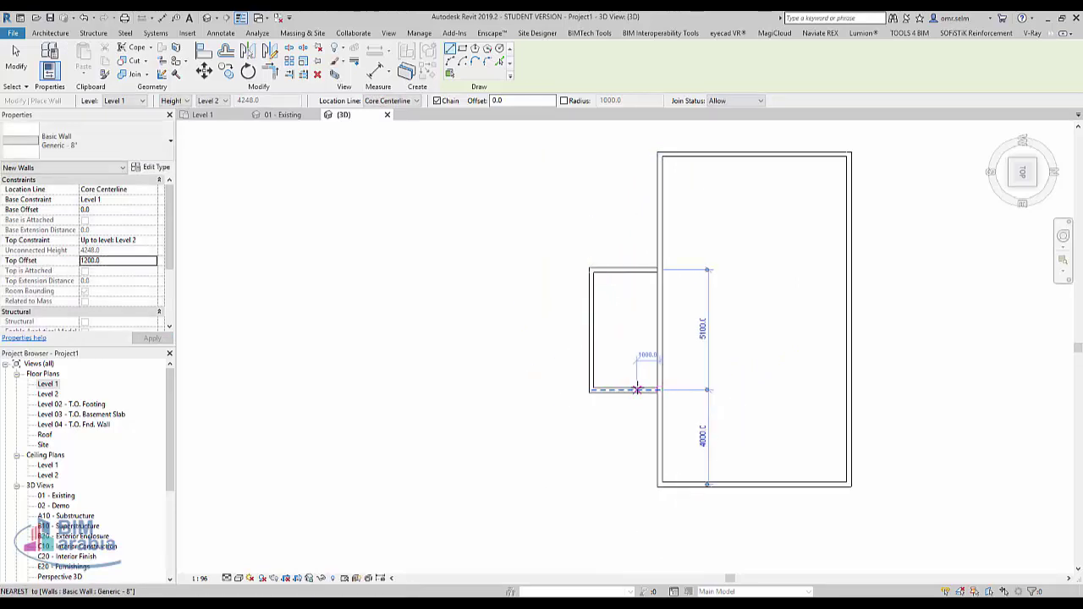
{"action": "key", "text": "Escape"}
{"action": "key", "text": "Escape"}
{"action": "mouse_move", "coordinate": [677, 475]}
{"action": "middle_mouse_down", "text": "shift"}
{"action": "mouse_move", "coordinate": [810, 350]}
{"action": "mouse_move", "coordinate": [900, 194]}
{"action": "middle_mouse_up", "text": "shift"}
{"action": "mouse_move", "coordinate": [795, 388]}
{"action": "middle_mouse_down", "text": "shift"}
{"action": "mouse_move", "coordinate": [822, 296]}
{"action": "mouse_move", "coordinate": [566, 322]}
{"action": "middle_mouse_up", "text": "shift"}
- Edit the front wall's profile and sketch a start-end-radius arc on its top edge
{"action": "left_click", "coordinate": [565, 320]}
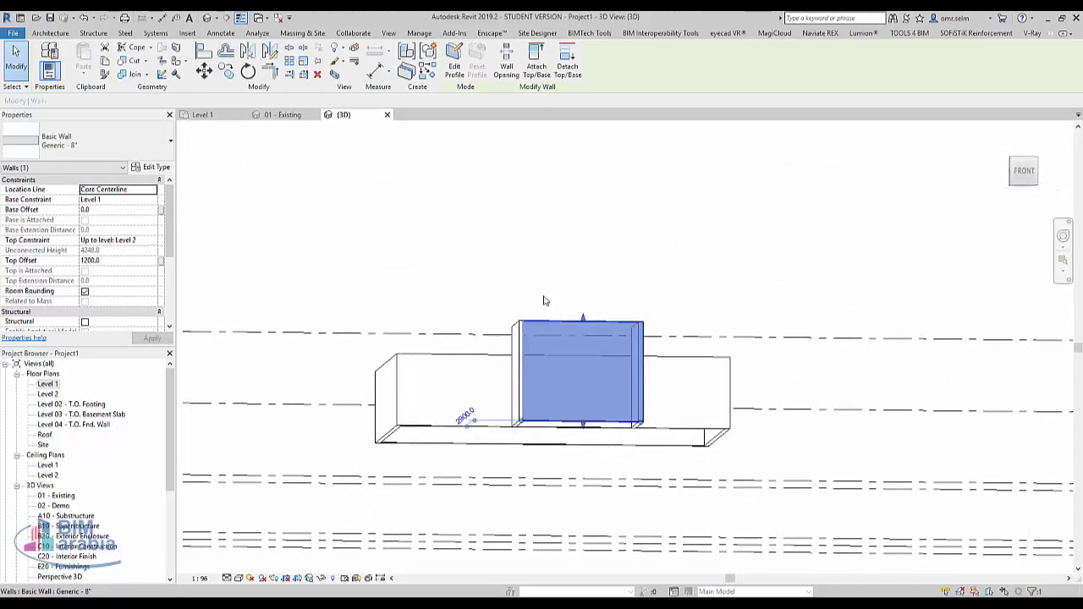
{"action": "left_click", "coordinate": [455, 68]}
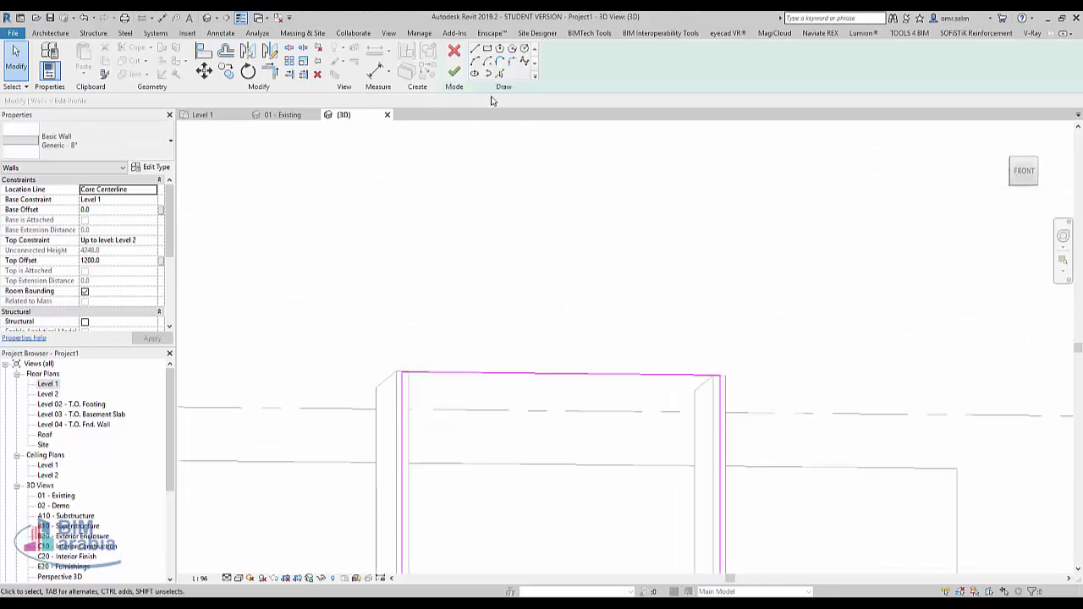
{"action": "left_click", "coordinate": [475, 61]}
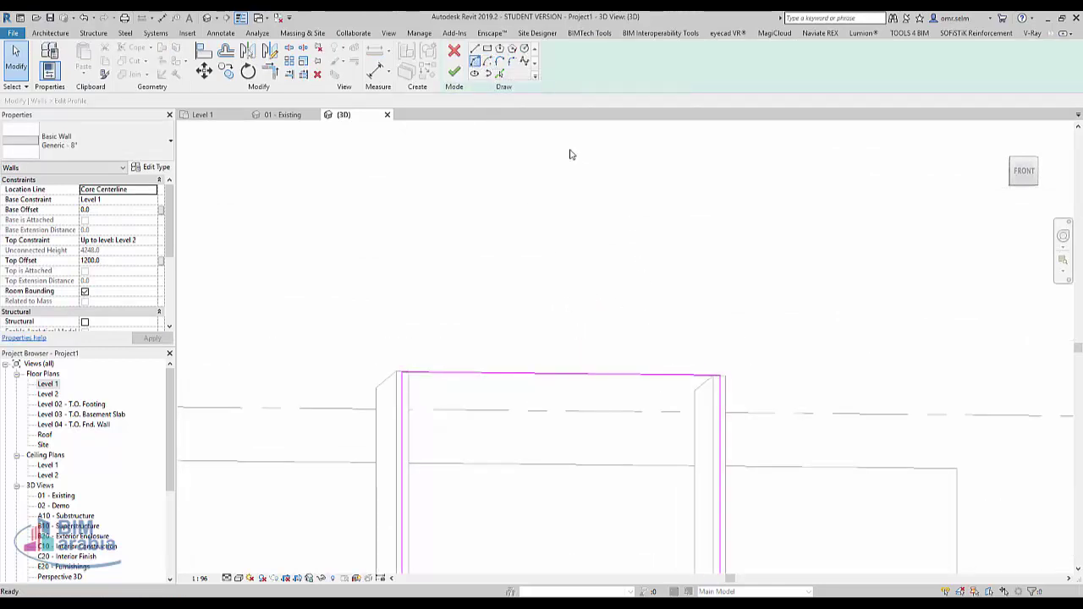
{"action": "left_click", "coordinate": [559, 375]}
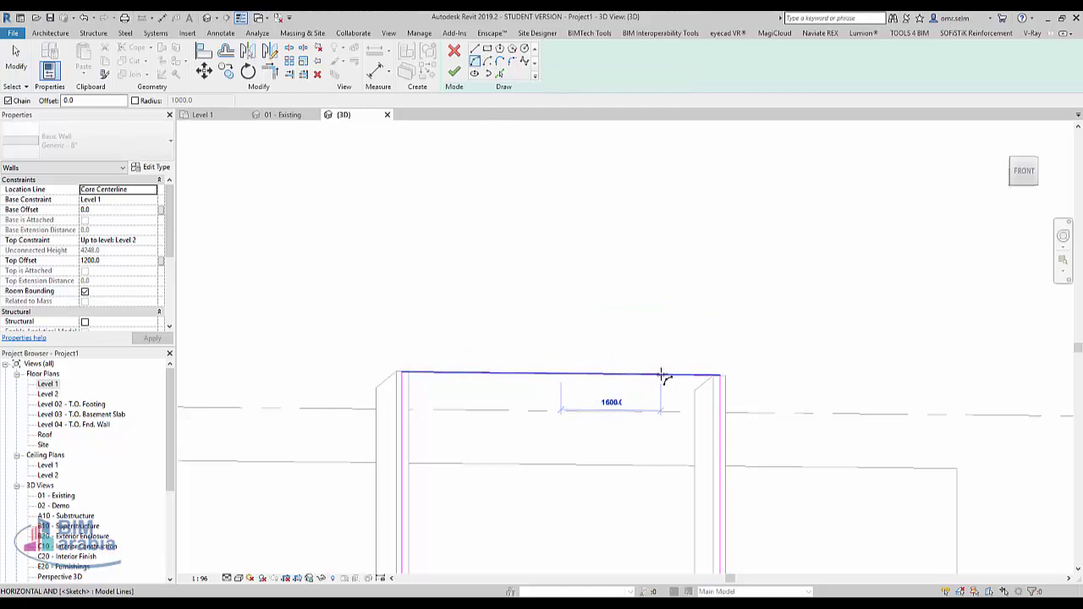
{"action": "left_click", "coordinate": [662, 375]}
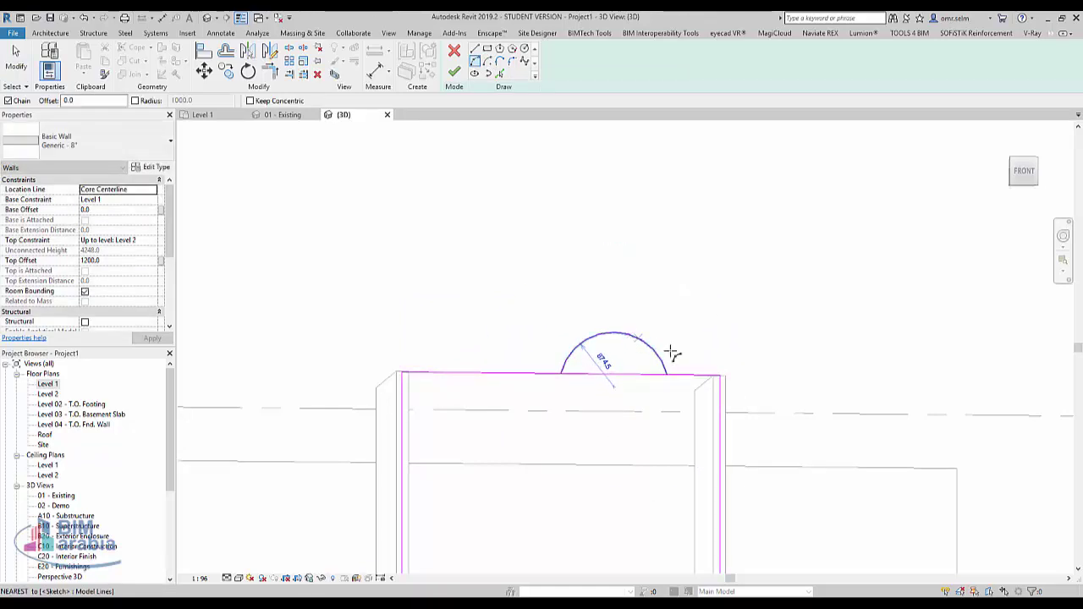
{"action": "left_click", "coordinate": [672, 353]}
{"action": "key", "text": "Escape"}
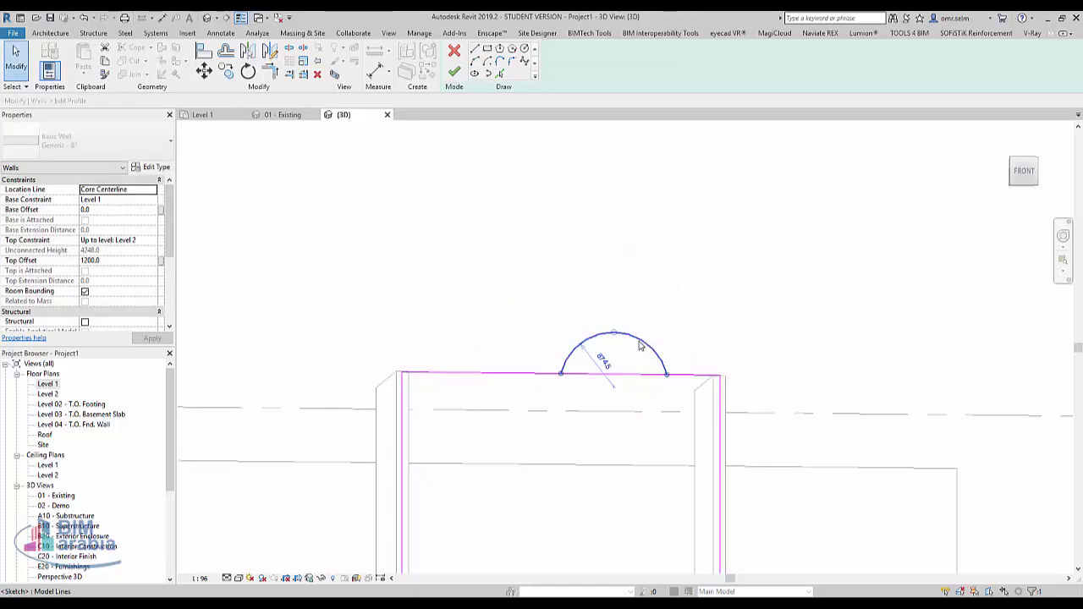
- Move the sketch arc left along the wall top and set its radius to 1200
{"action": "left_click", "coordinate": [644, 347]}
{"action": "mouse_move", "coordinate": [561, 374]}
{"action": "left_mouse_down"}
{"action": "mouse_move", "coordinate": [499, 376]}
{"action": "mouse_move", "coordinate": [514, 370]}
{"action": "left_mouse_up"}
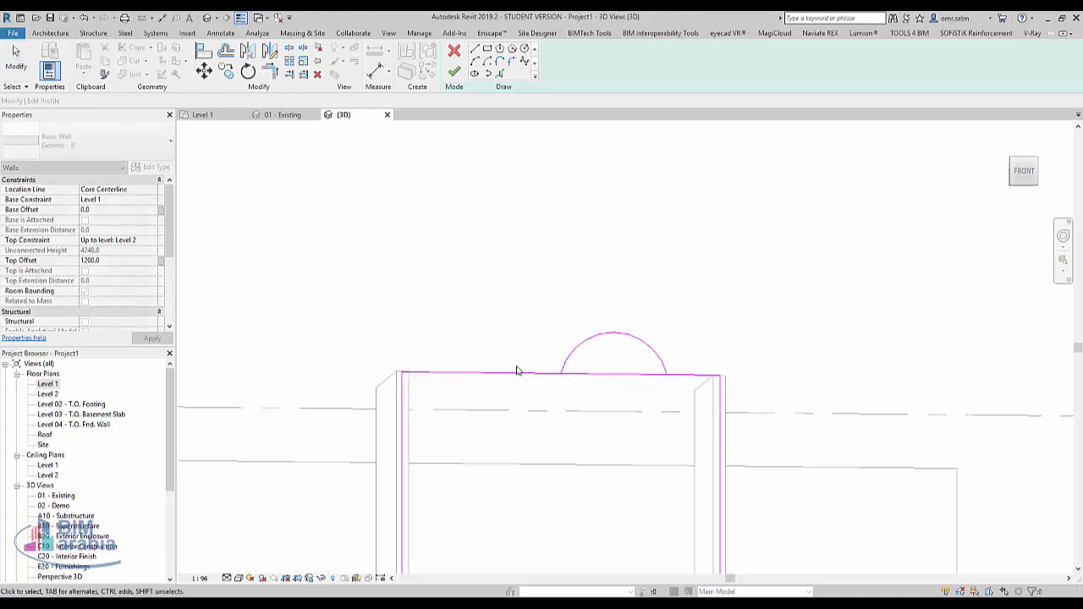
{"action": "left_click", "coordinate": [600, 331]}
{"action": "left_click_drag", "start_coordinate": [646, 338], "coordinate": [595, 362]}
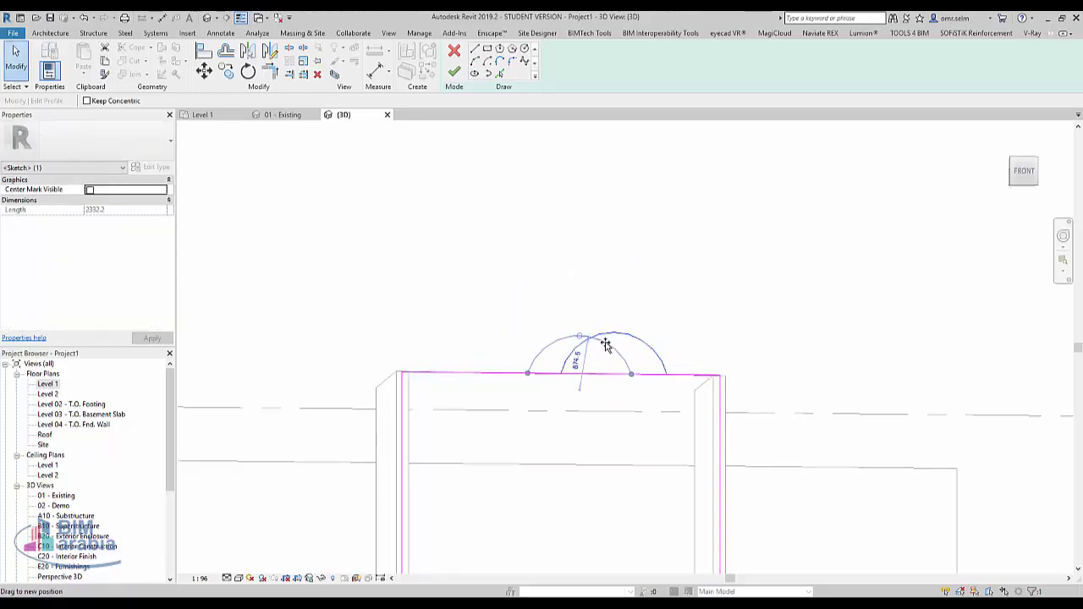
{"action": "left_click", "coordinate": [573, 364]}
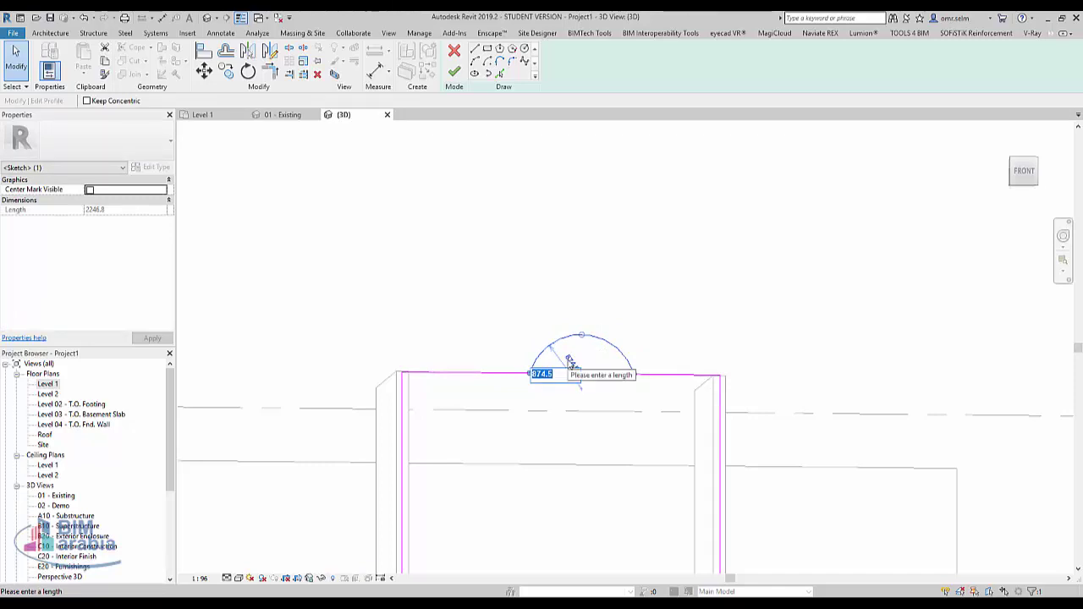
{"action": "key", "text": "Return"}
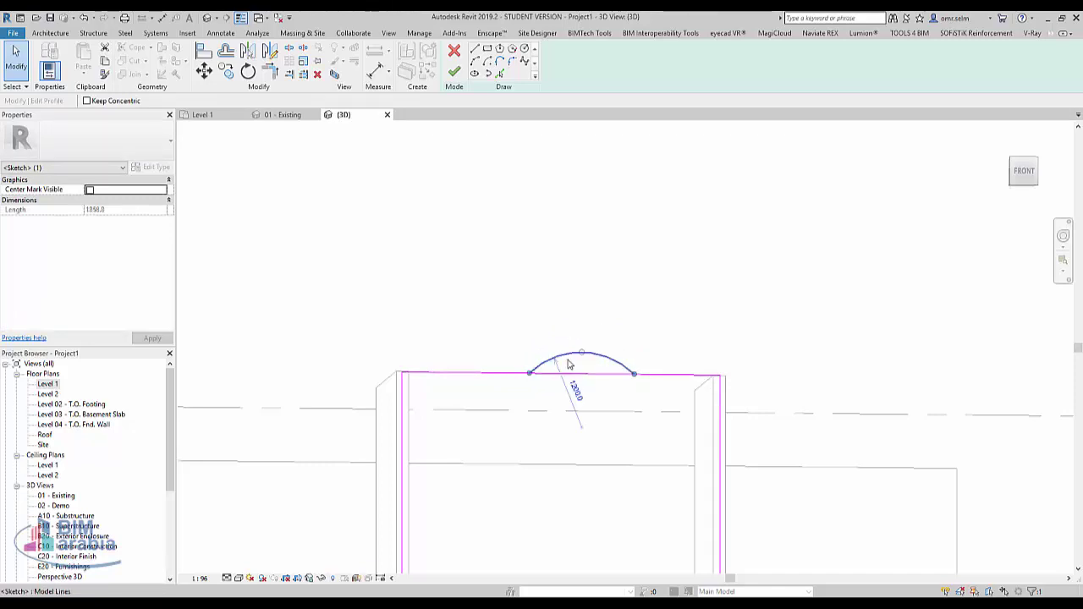
- Enlarge the arc from its midpoint and scale it 1.3 times about its chord centre
{"action": "left_click_drag", "start_coordinate": [581, 356], "coordinate": [581, 322]}
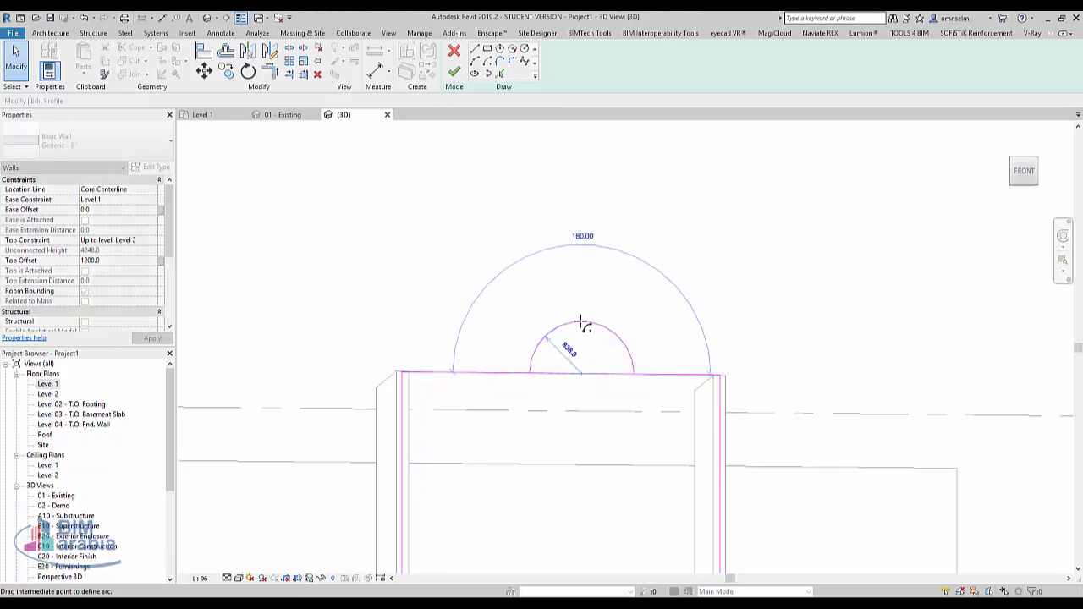
{"action": "left_click", "coordinate": [303, 61]}
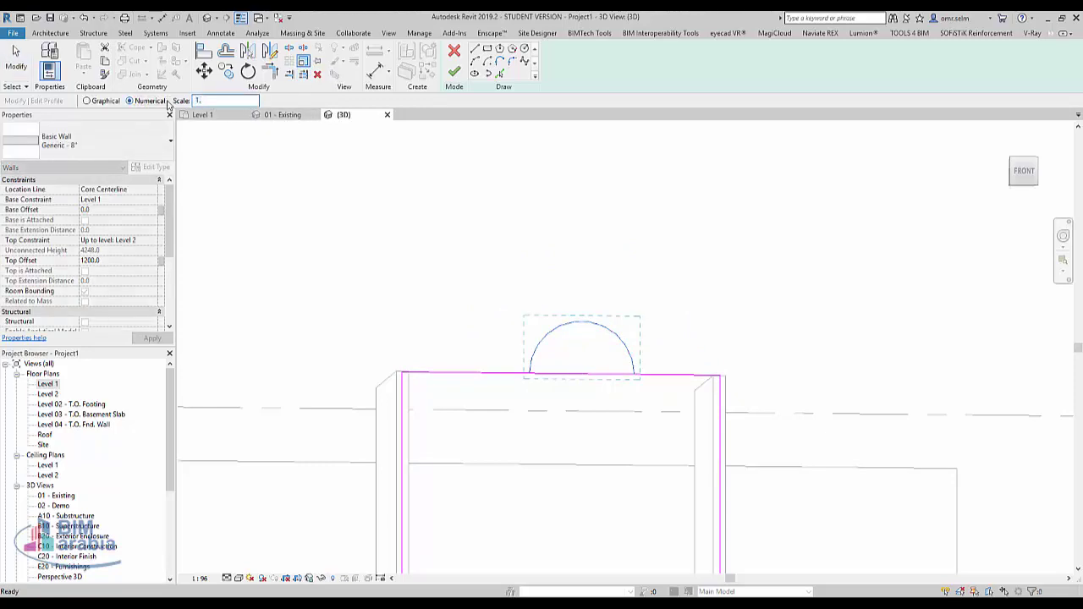
{"action": "left_click", "coordinate": [581, 373]}
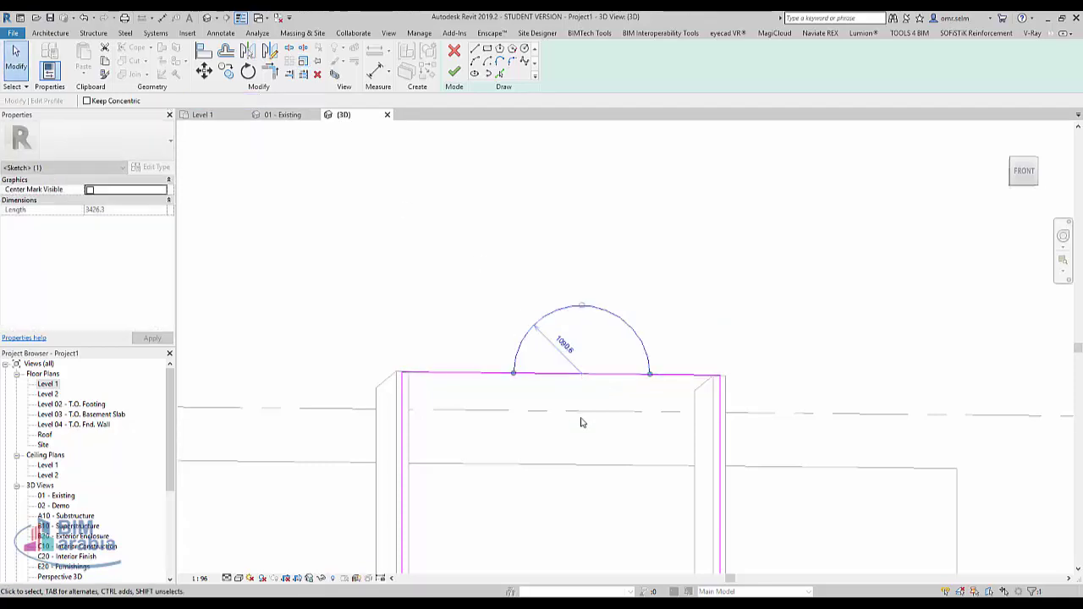
- Split the top profile line, trim the arc to meet it, and finish the arched wall profile
{"action": "left_click", "coordinate": [289, 53]}
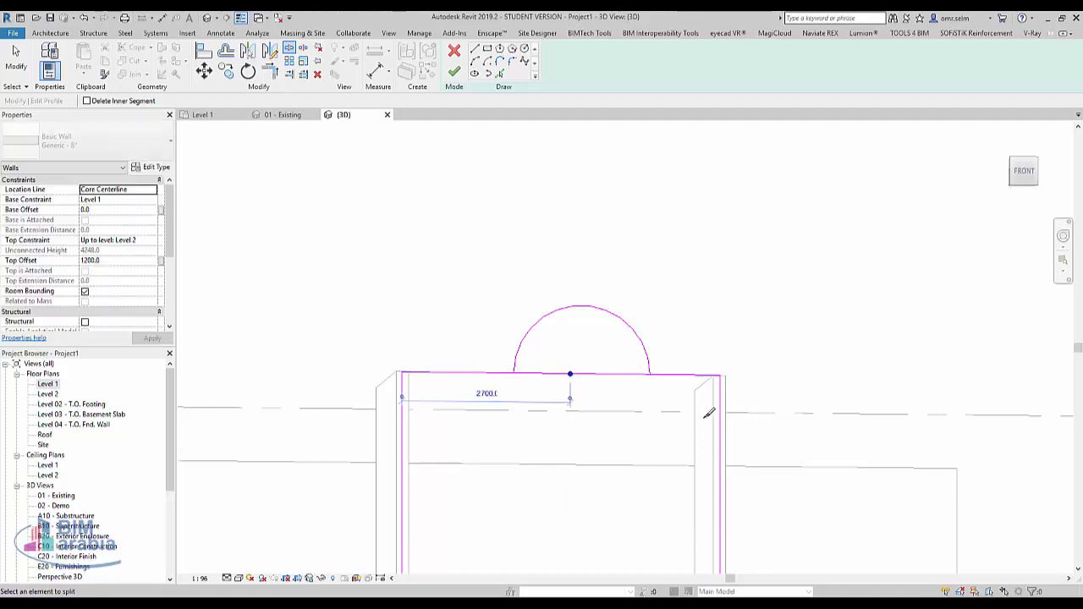
{"action": "key", "text": "t"}
{"action": "key", "text": "r"}
{"action": "left_click", "coordinate": [681, 375]}
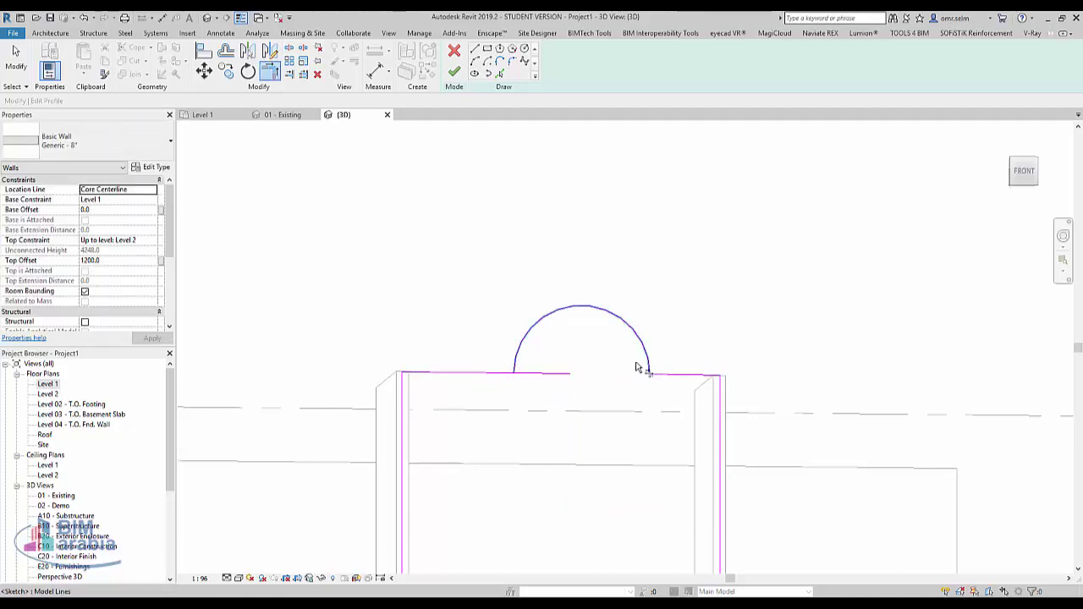
{"action": "left_click", "coordinate": [519, 364]}
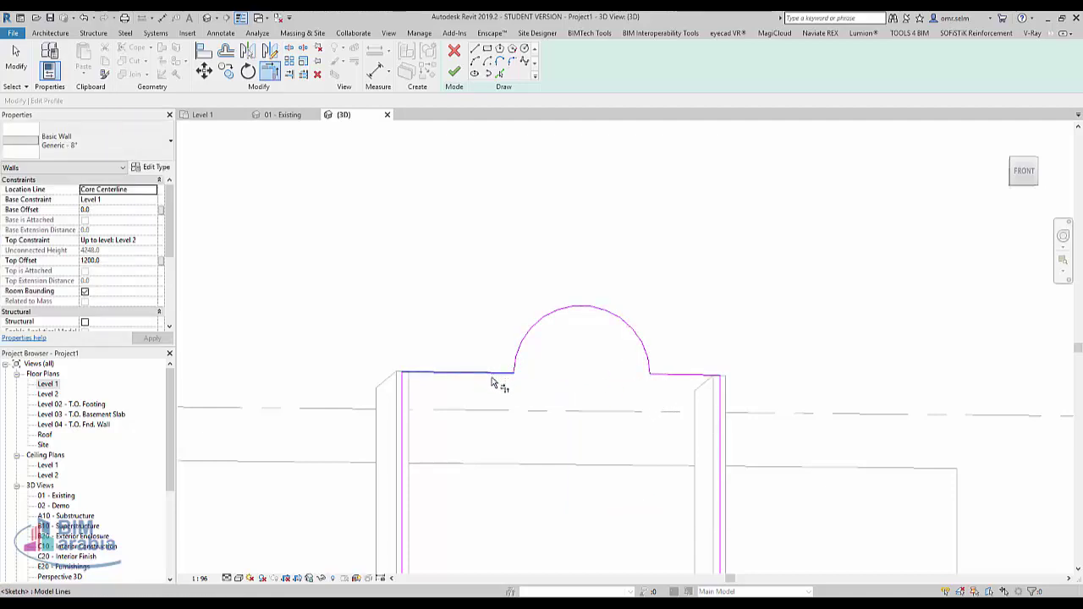
{"action": "left_click", "coordinate": [455, 73]}
{"action": "mouse_move", "coordinate": [689, 290]}
{"action": "middle_mouse_down", "text": "shift"}
{"action": "mouse_move", "coordinate": [636, 438]}
{"action": "mouse_move", "coordinate": [668, 451]}
{"action": "middle_mouse_up", "text": "shift"}
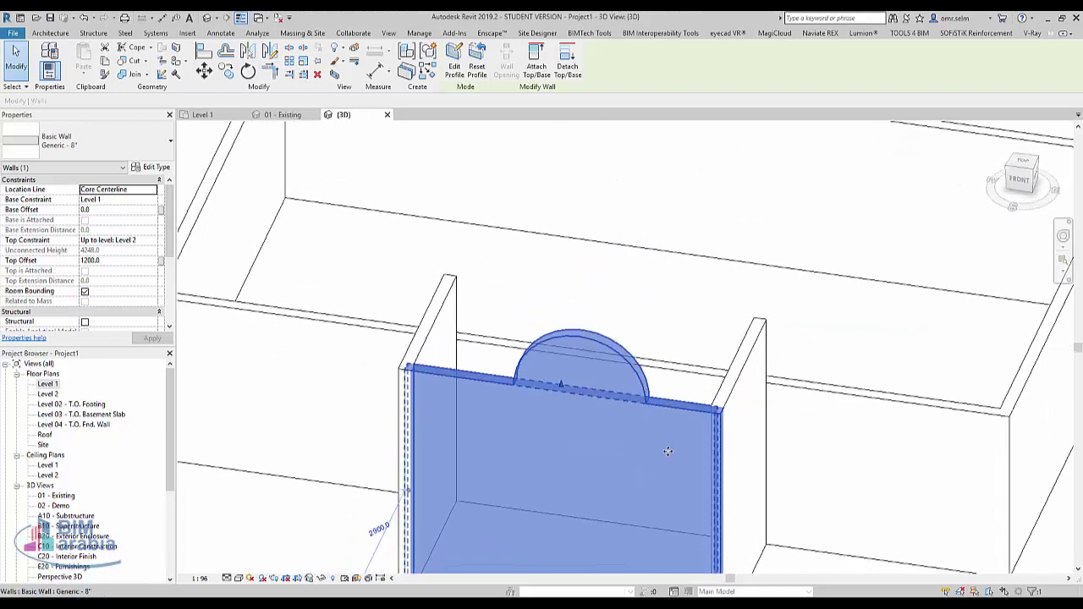
{"action": "scroll", "coordinate": [694, 446], "scroll_direction": "down", "scroll_amount": 3}
{"action": "scroll", "coordinate": [737, 449], "scroll_direction": "down", "scroll_amount": 2}
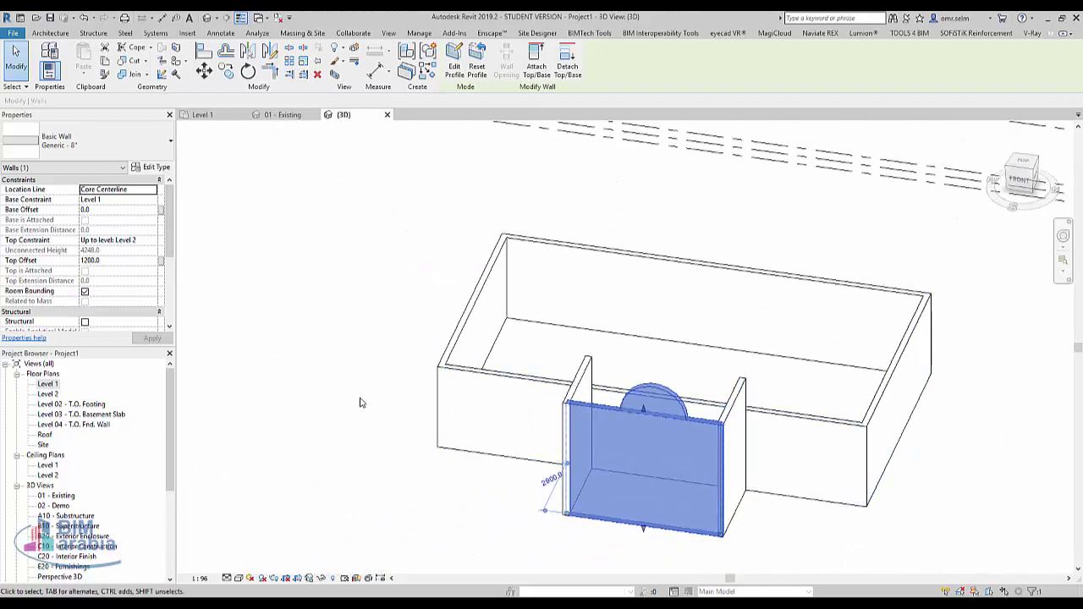
{"action": "key", "text": "Escape"}
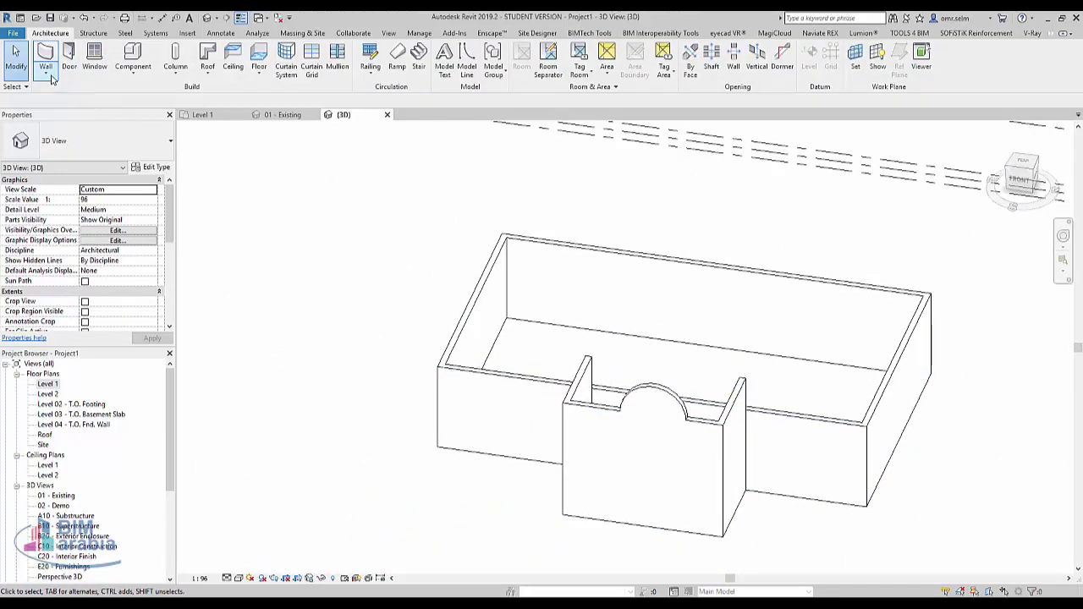
{"action": "left_click", "coordinate": [48, 76]}
- Place a Brick Soldier Course wall sweep along the top of the enclosure walls
{"action": "left_click", "coordinate": [74, 153]}
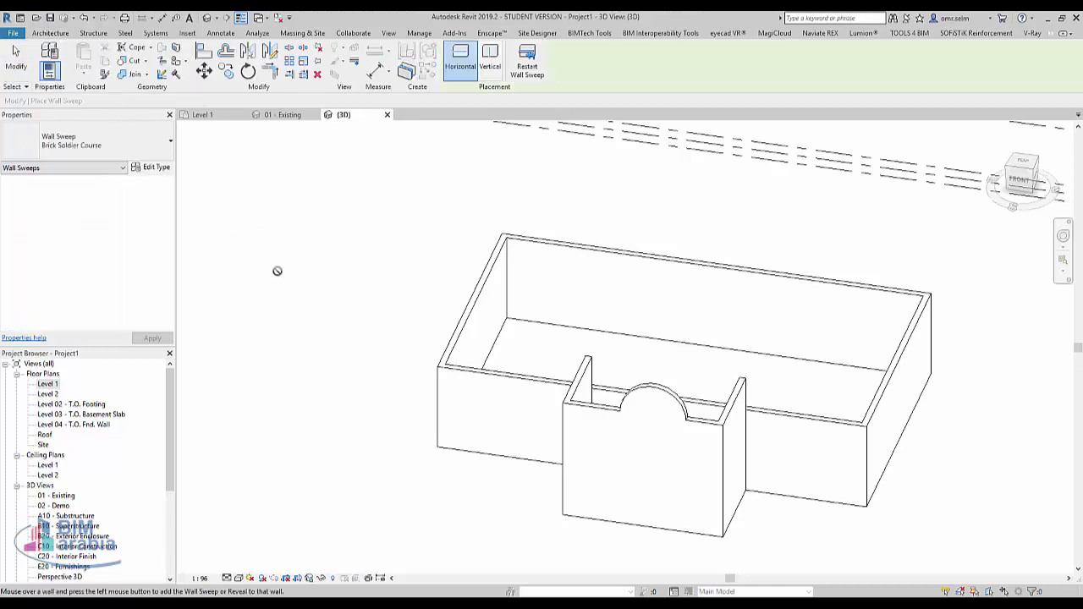
{"action": "left_click", "coordinate": [93, 153]}
{"action": "scroll", "coordinate": [863, 457], "scroll_direction": "up", "scroll_amount": 2}
{"action": "scroll", "coordinate": [859, 453], "scroll_direction": "up", "scroll_amount": 2}
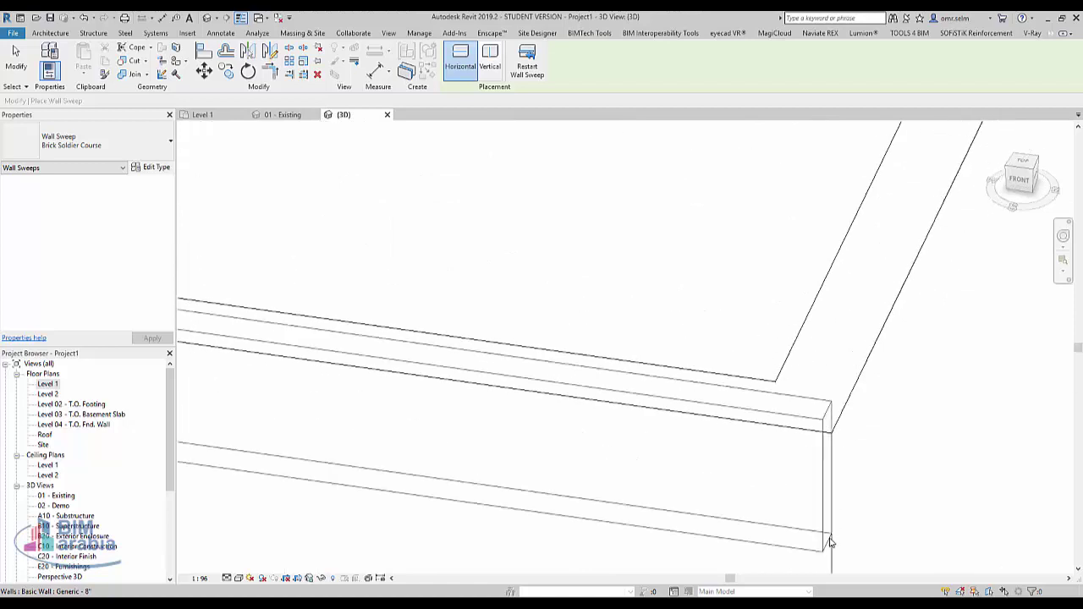
{"action": "mouse_move", "coordinate": [830, 543]}
{"action": "middle_mouse_down"}
{"action": "mouse_move", "coordinate": [561, 459]}
{"action": "mouse_move", "coordinate": [554, 483]}
{"action": "middle_mouse_up"}
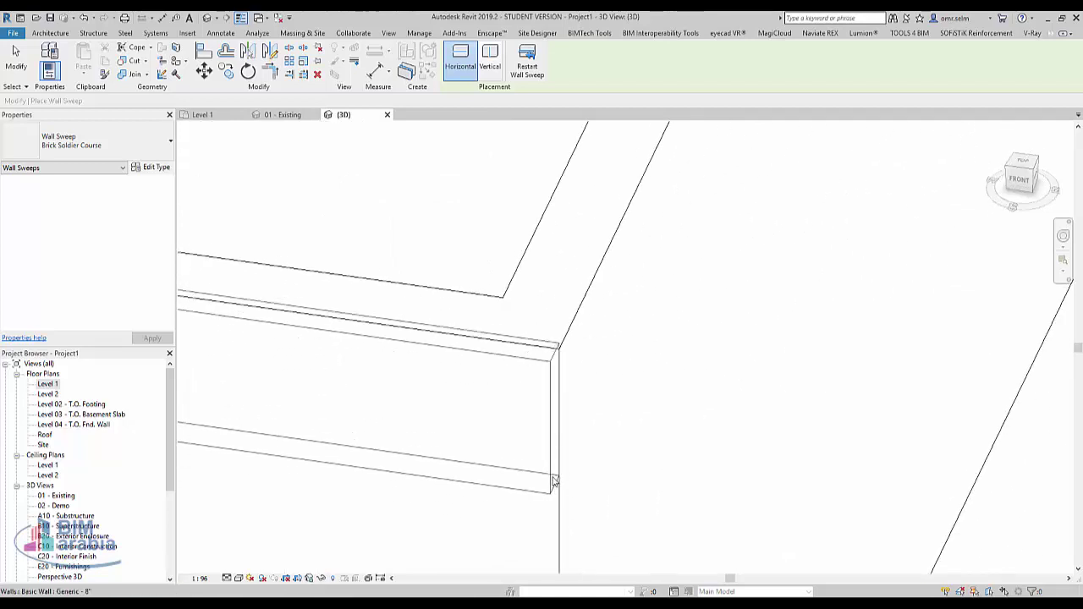
{"action": "left_click", "coordinate": [554, 488]}
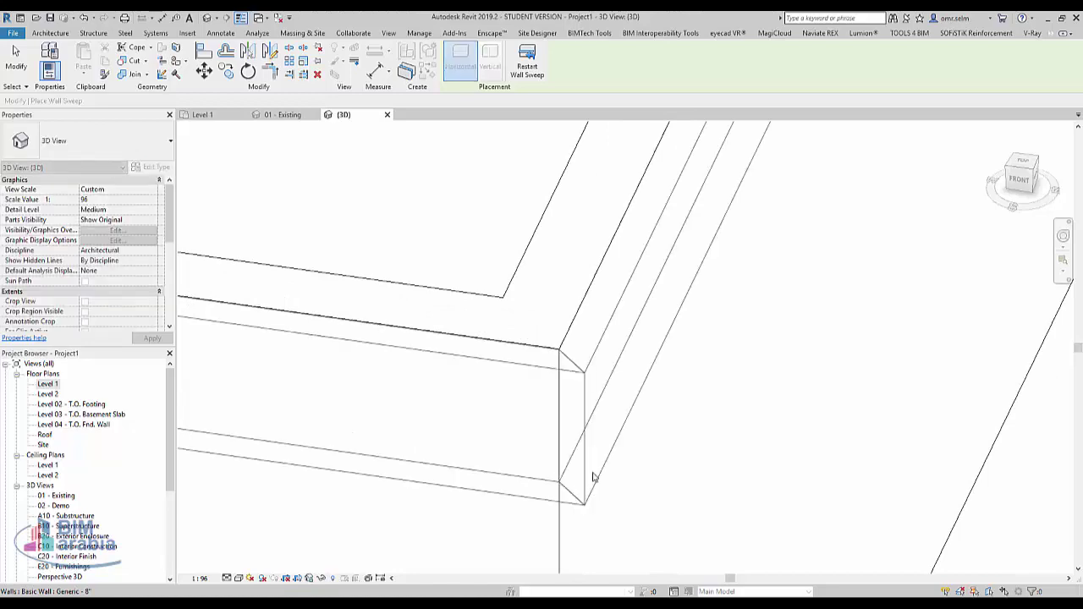
{"action": "scroll", "coordinate": [703, 486], "scroll_direction": "down", "scroll_amount": 5}
{"action": "mouse_move", "coordinate": [742, 464]}
{"action": "middle_mouse_down", "text": "shift"}
{"action": "mouse_move", "coordinate": [493, 499]}
{"action": "mouse_move", "coordinate": [726, 447]}
{"action": "mouse_move", "coordinate": [525, 433]}
{"action": "middle_mouse_up", "text": "shift"}
{"action": "middle_click_drag", "start_coordinate": [491, 513], "coordinate": [687, 507], "text": "shift"}
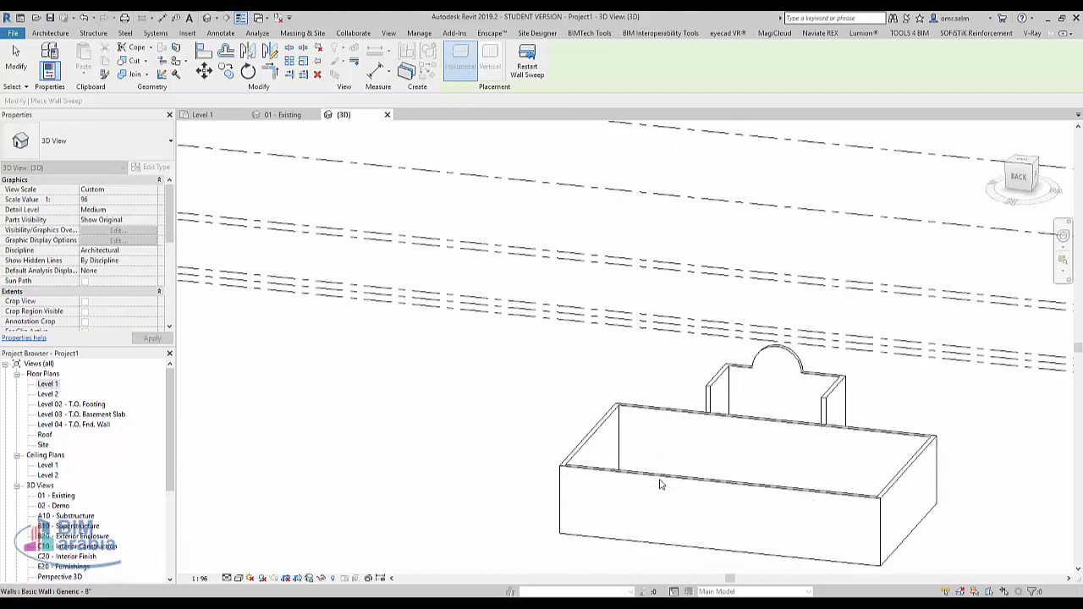
{"action": "mouse_move", "coordinate": [899, 505]}
{"action": "middle_mouse_down", "text": "shift"}
{"action": "mouse_move", "coordinate": [561, 541]}
{"action": "mouse_move", "coordinate": [553, 368]}
{"action": "middle_mouse_up", "text": "shift"}
{"action": "scroll", "coordinate": [553, 367], "scroll_direction": "up", "scroll_amount": 5}
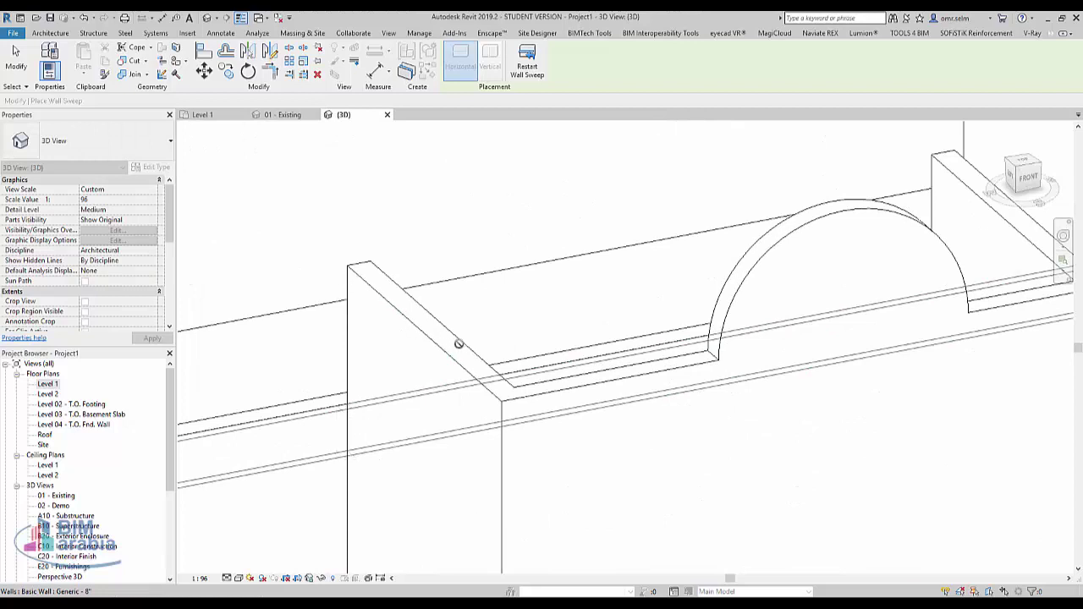
{"action": "scroll", "coordinate": [563, 413], "scroll_direction": "down", "scroll_amount": 4}
{"action": "scroll", "coordinate": [567, 403], "scroll_direction": "up", "scroll_amount": 1}
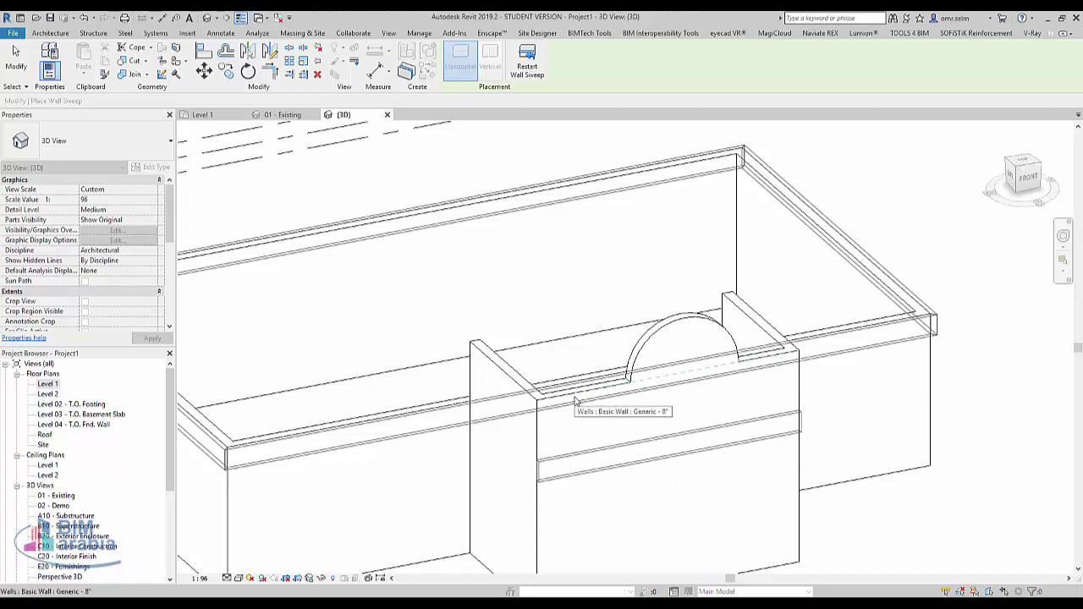
{"action": "mouse_move", "coordinate": [754, 473]}
{"action": "middle_mouse_down", "text": "shift"}
{"action": "mouse_move", "coordinate": [847, 407]}
{"action": "mouse_move", "coordinate": [788, 428]}
{"action": "middle_mouse_up", "text": "shift"}
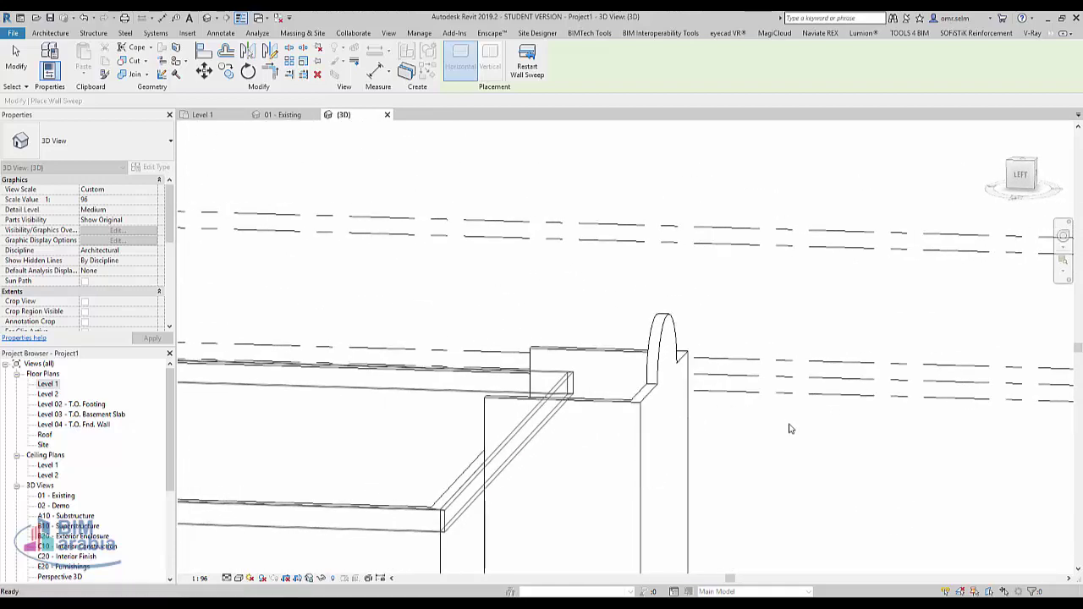
{"action": "key", "text": "Escape"}
- Add another Brick Soldier Course sweep along the wing wall's top
{"action": "left_click", "coordinate": [53, 75]}
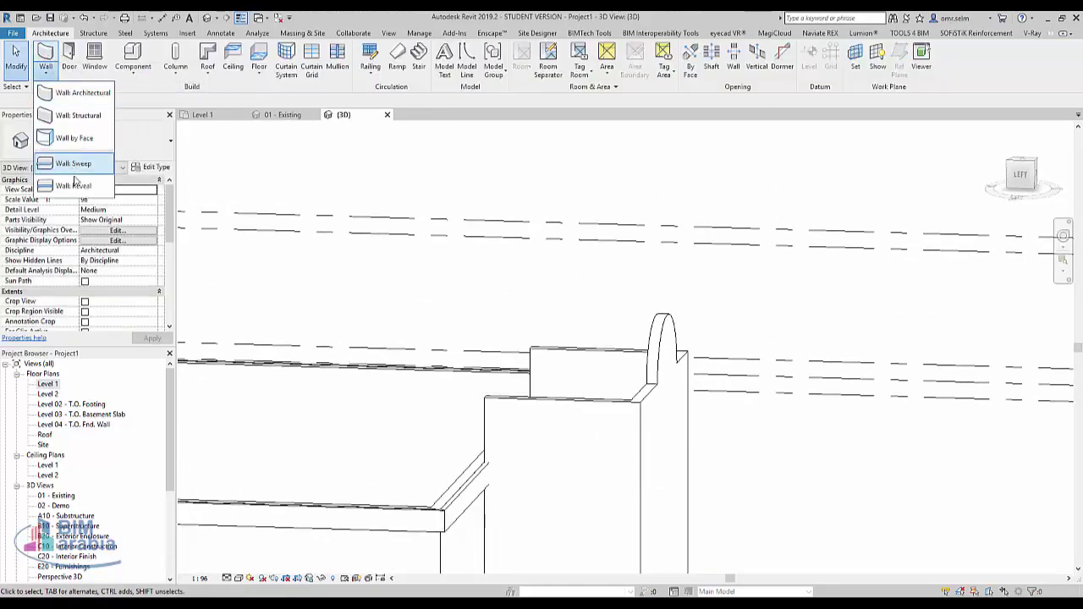
{"action": "left_click", "coordinate": [76, 160]}
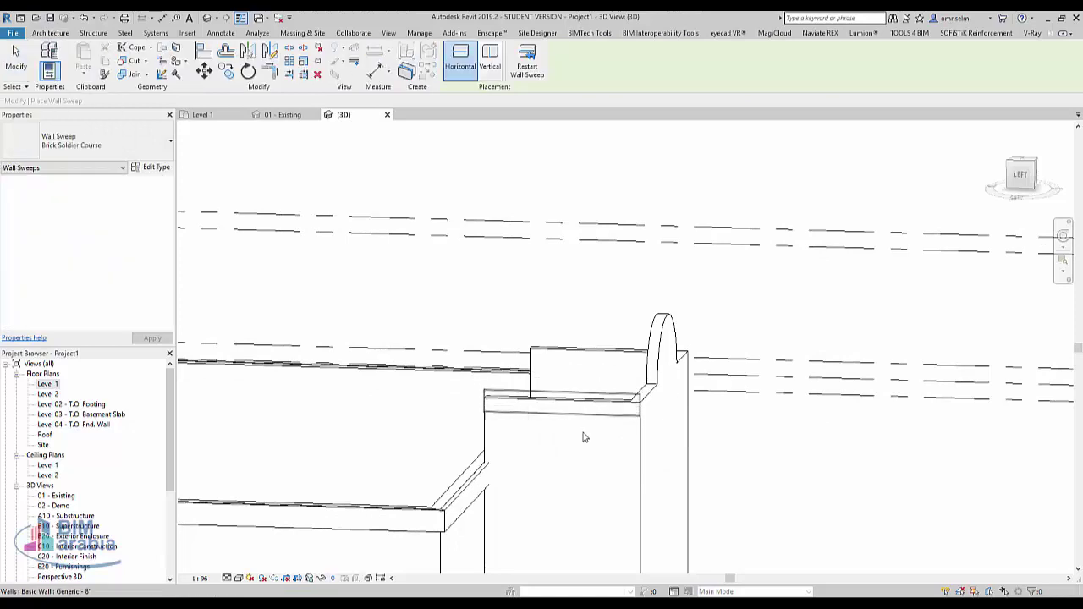
{"action": "scroll", "coordinate": [597, 417], "scroll_direction": "up", "scroll_amount": 4}
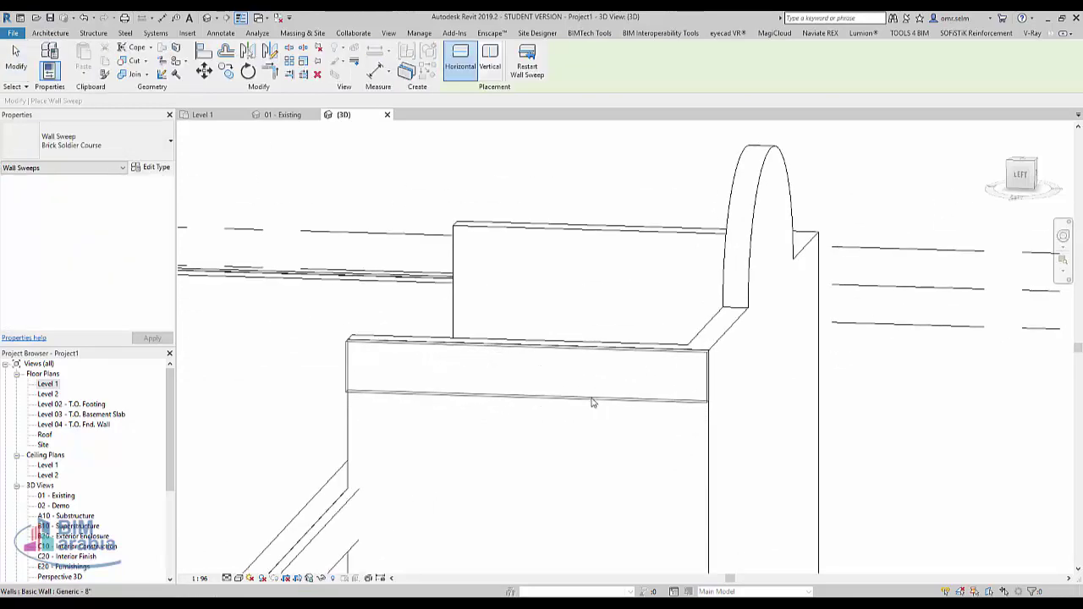
{"action": "left_click", "coordinate": [592, 403]}
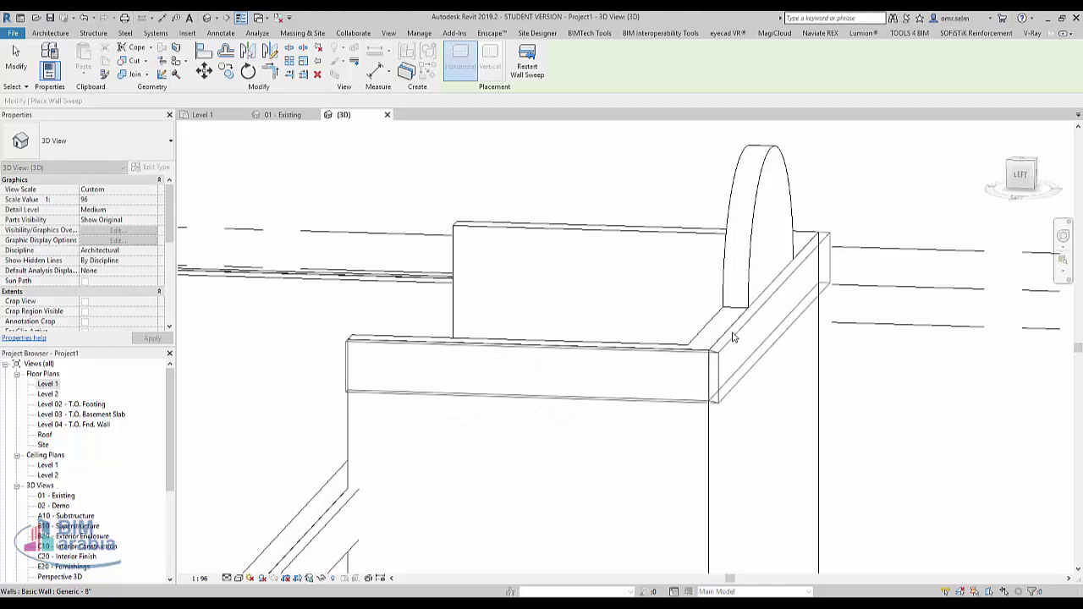
{"action": "middle_click_drag", "start_coordinate": [792, 310], "coordinate": [789, 229], "text": "shift"}
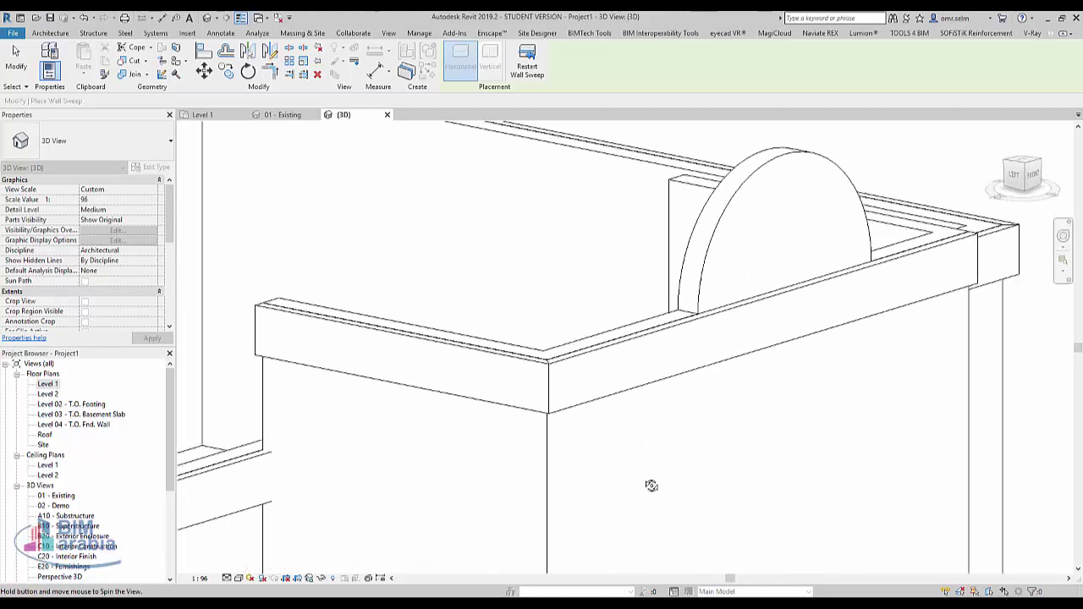
{"action": "key", "text": "Escape"}
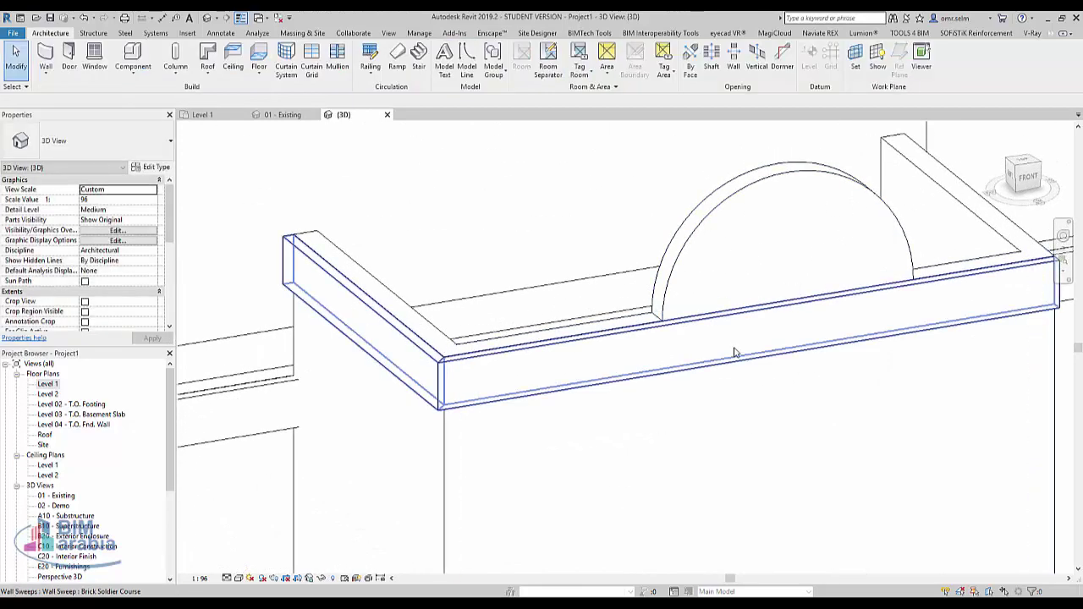
- Delete the wing wall's sweep and start an in-place Walls model named Walls 1
{"action": "left_click", "coordinate": [598, 357]}
{"action": "key", "text": "Delete"}
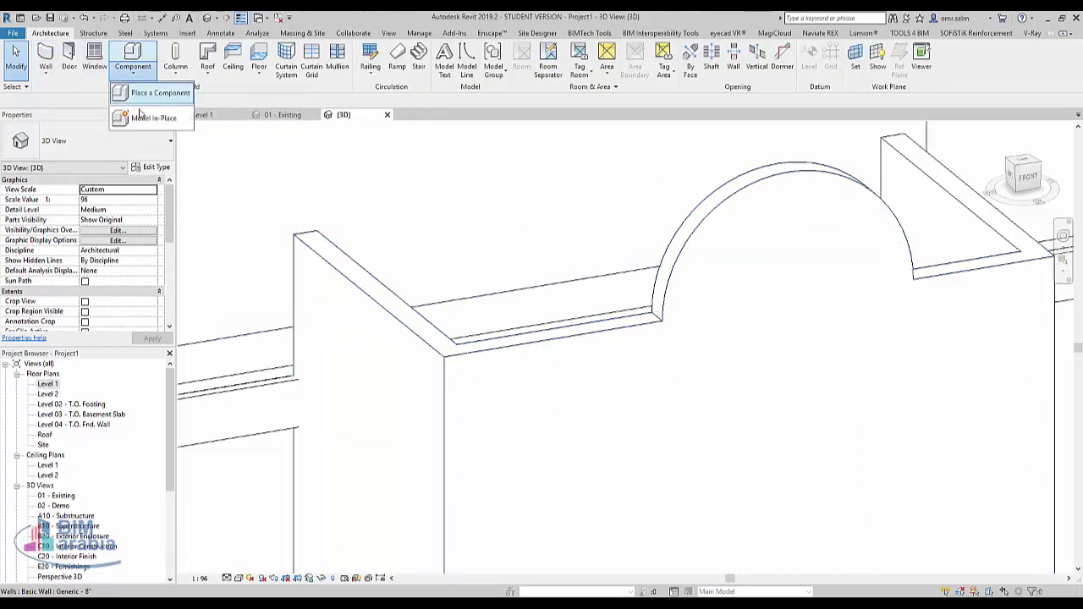
{"action": "left_click", "coordinate": [135, 122]}
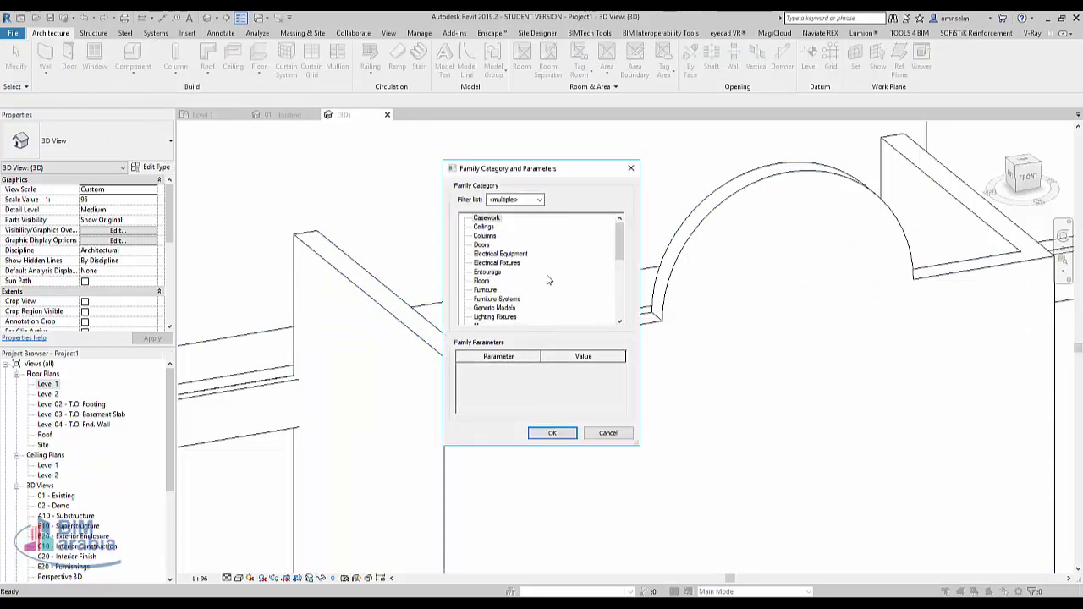
{"action": "key", "text": "w"}
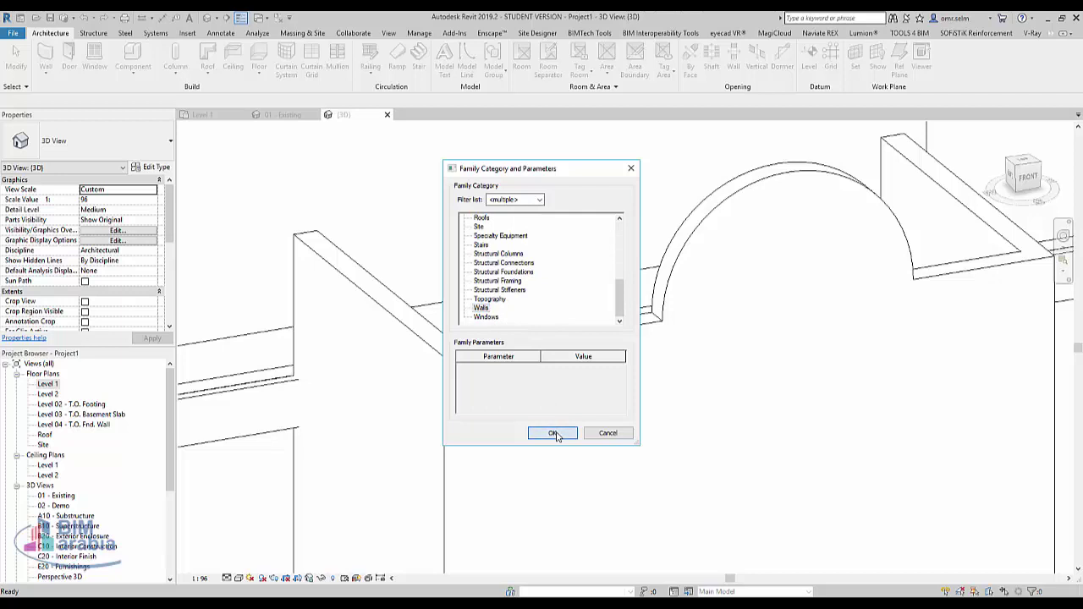
{"action": "left_click", "coordinate": [552, 433]}
{"action": "left_click", "coordinate": [537, 331]}
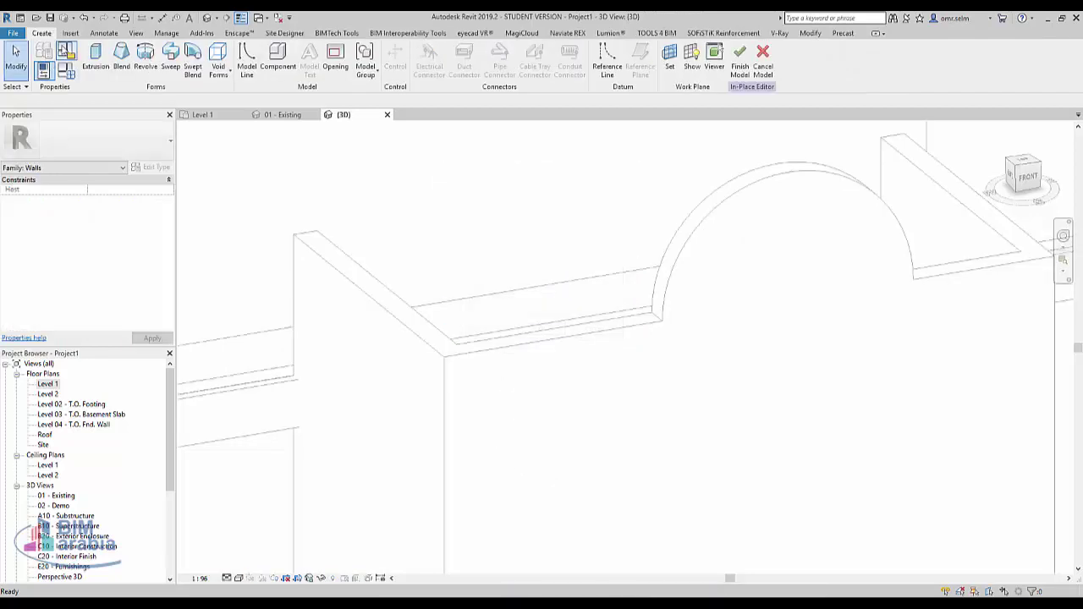
- Start a sweep and pick the wall-top and arch edges as its 3D path
{"action": "left_click", "coordinate": [174, 69]}
{"action": "left_click", "coordinate": [500, 71]}
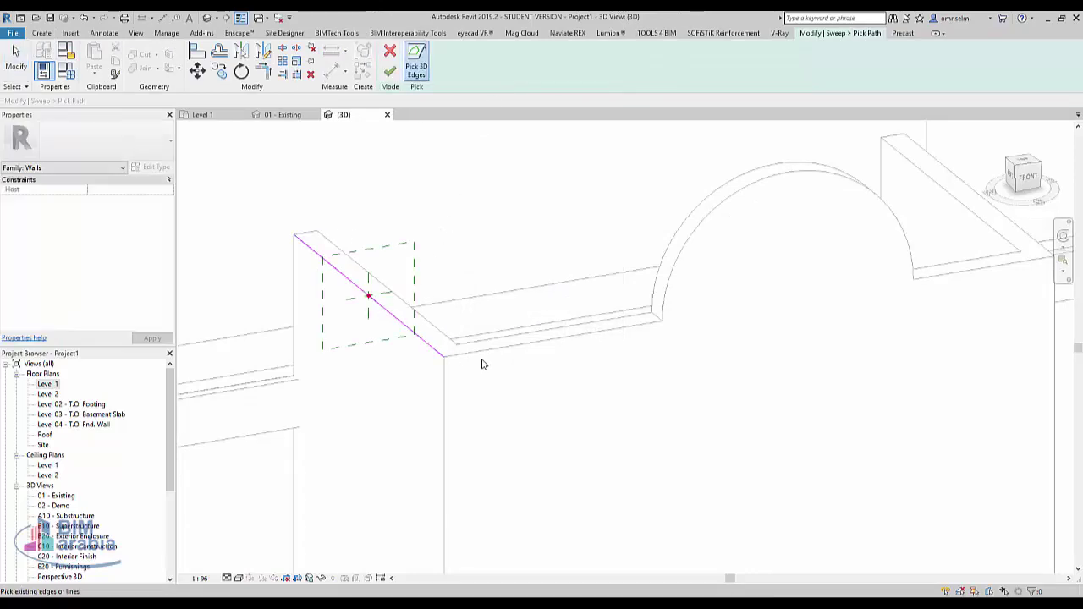
{"action": "left_click", "coordinate": [632, 313]}
{"action": "left_click", "coordinate": [672, 286]}
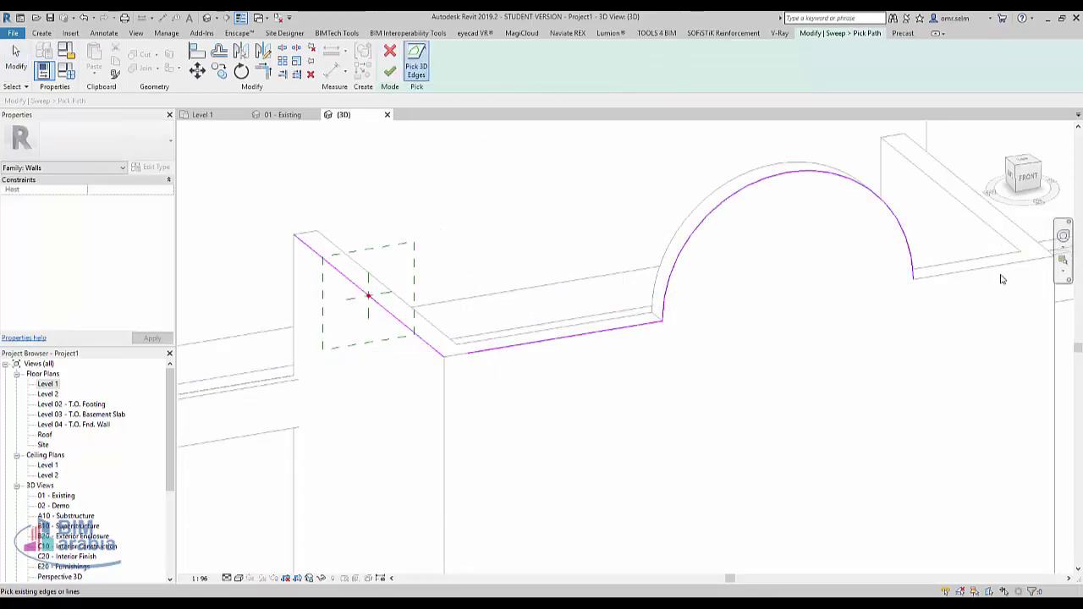
{"action": "left_click", "coordinate": [1005, 271]}
{"action": "mouse_move", "coordinate": [1005, 271]}
{"action": "middle_mouse_down"}
{"action": "mouse_move", "coordinate": [600, 450]}
{"action": "mouse_move", "coordinate": [655, 303]}
{"action": "middle_mouse_up"}
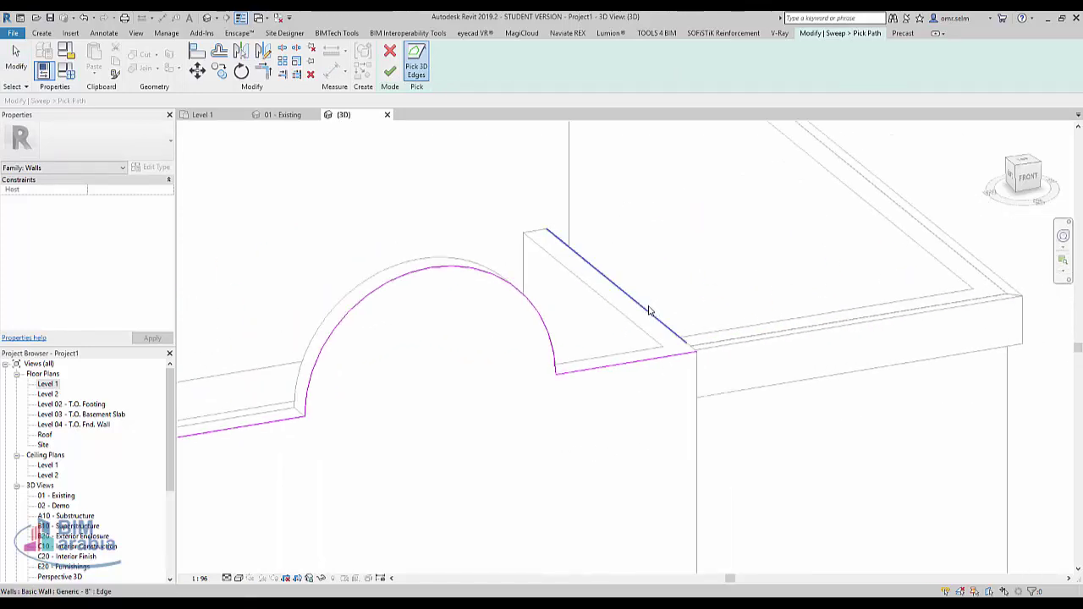
- Trim the path lines to a corner and finish the sweep path sketch
{"action": "key", "text": "Escape"}
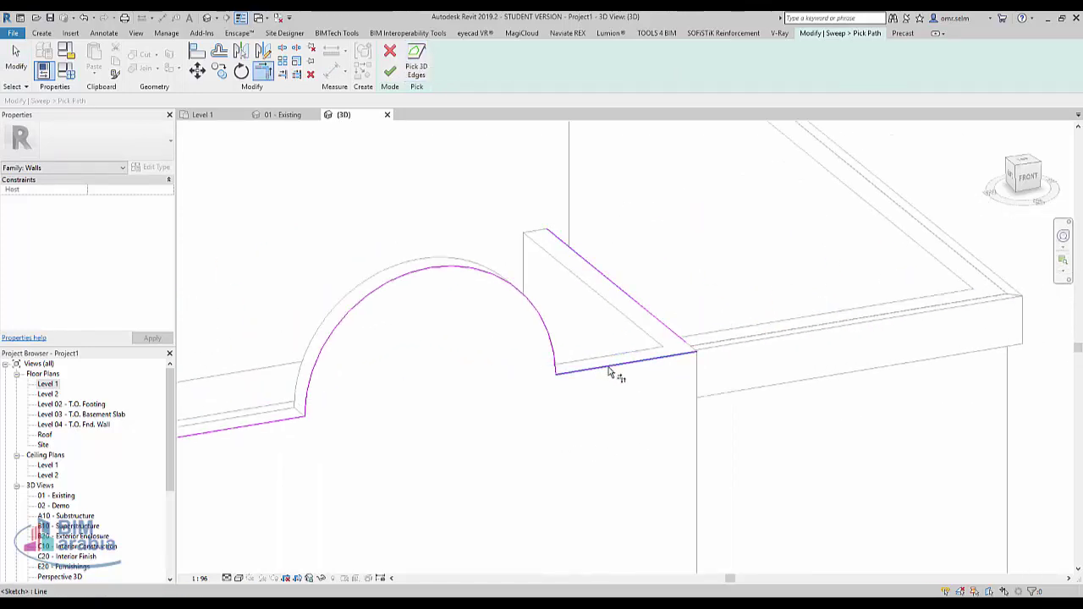
{"action": "key", "text": "t"}
{"action": "key", "text": "r"}
{"action": "left_click", "coordinate": [677, 333]}
{"action": "middle_click_drag", "start_coordinate": [382, 419], "coordinate": [583, 416], "text": "shift"}
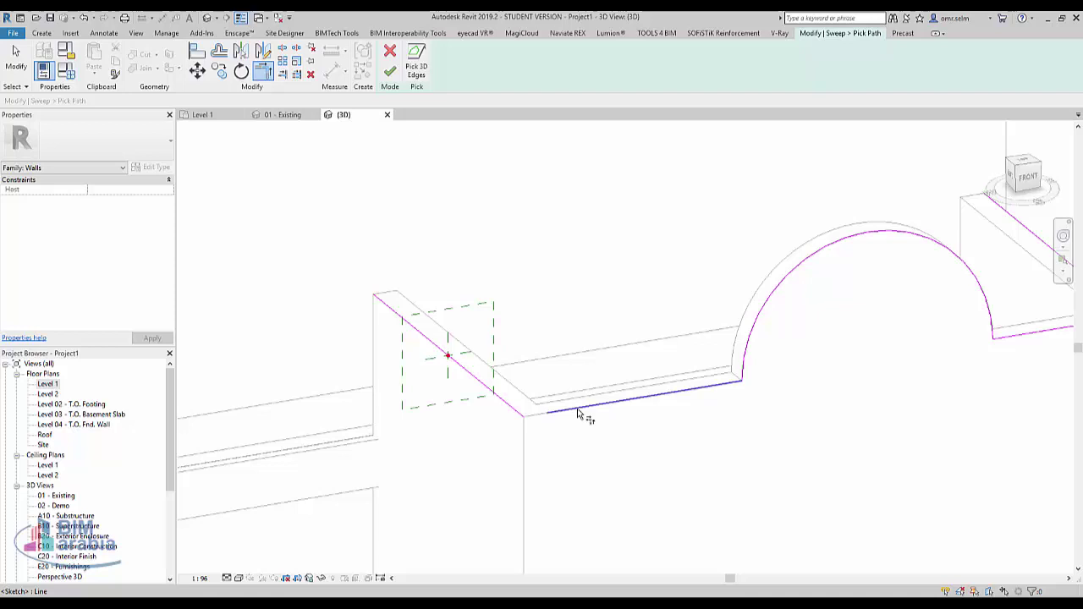
{"action": "left_click", "coordinate": [505, 413]}
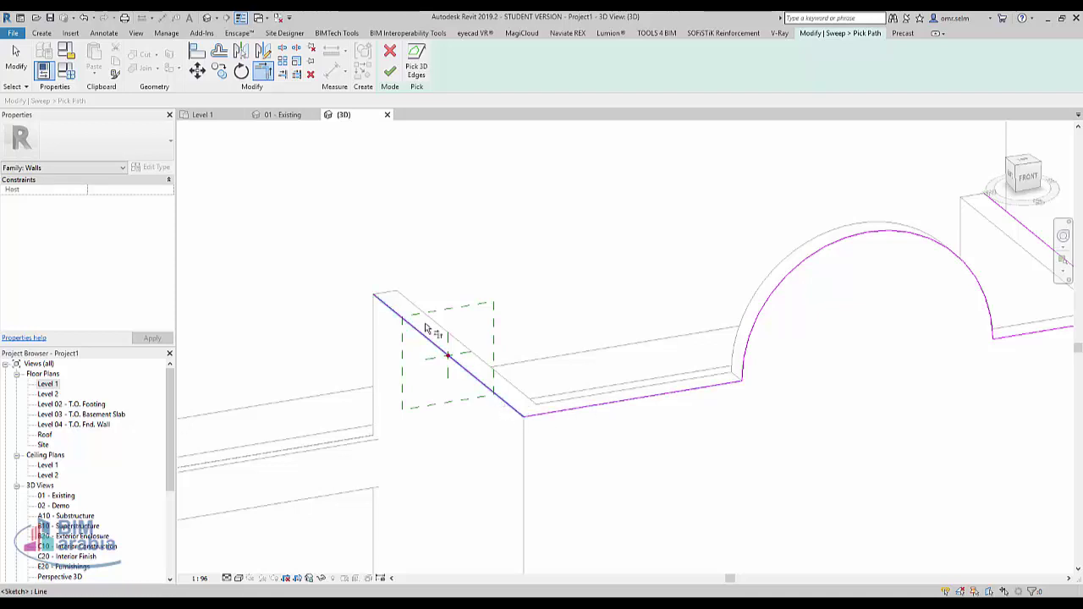
{"action": "left_click", "coordinate": [390, 75]}
- Sketch the cornice profile's top edge, short vertical step and horizontal step as chained lines
{"action": "left_click", "coordinate": [591, 72]}
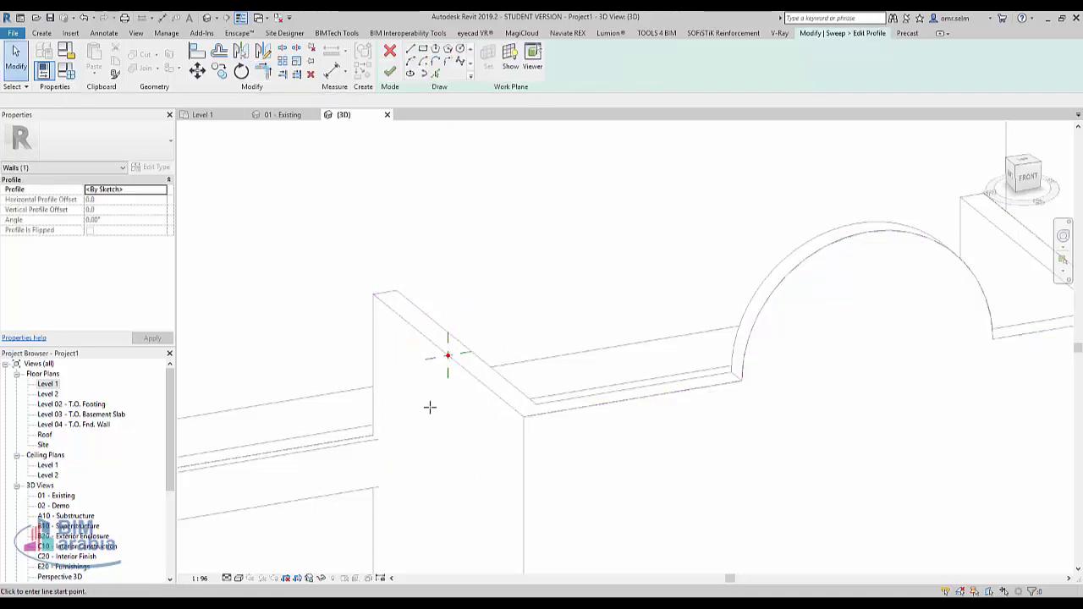
{"action": "mouse_move", "coordinate": [430, 407]}
{"action": "middle_mouse_down", "text": "shift"}
{"action": "mouse_move", "coordinate": [491, 409]}
{"action": "mouse_move", "coordinate": [477, 435]}
{"action": "mouse_move", "coordinate": [452, 342]}
{"action": "middle_mouse_up", "text": "shift"}
{"action": "left_click", "coordinate": [422, 50]}
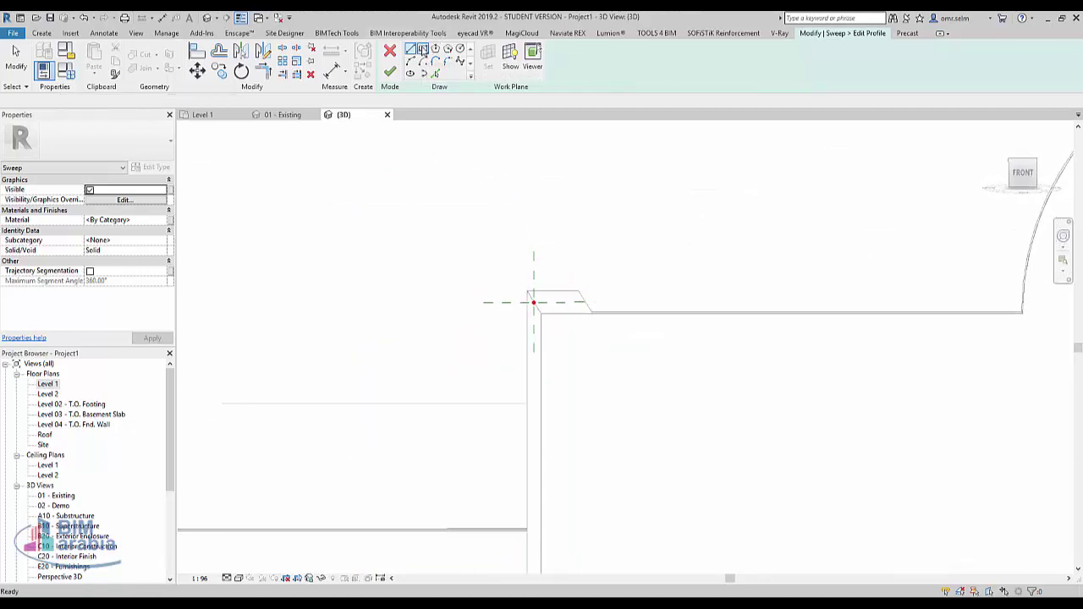
{"action": "scroll", "coordinate": [525, 350], "scroll_direction": "up", "scroll_amount": 3}
{"action": "scroll", "coordinate": [557, 304], "scroll_direction": "up", "scroll_amount": 3}
{"action": "scroll", "coordinate": [557, 305], "scroll_direction": "up", "scroll_amount": 3}
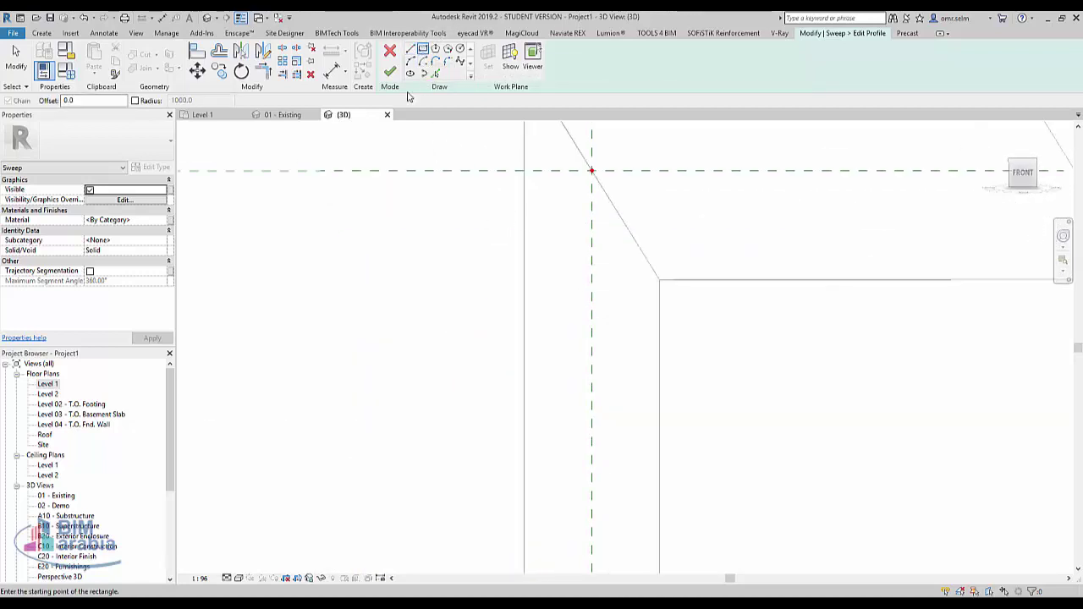
{"action": "left_click", "coordinate": [411, 49]}
{"action": "left_click", "coordinate": [592, 171]}
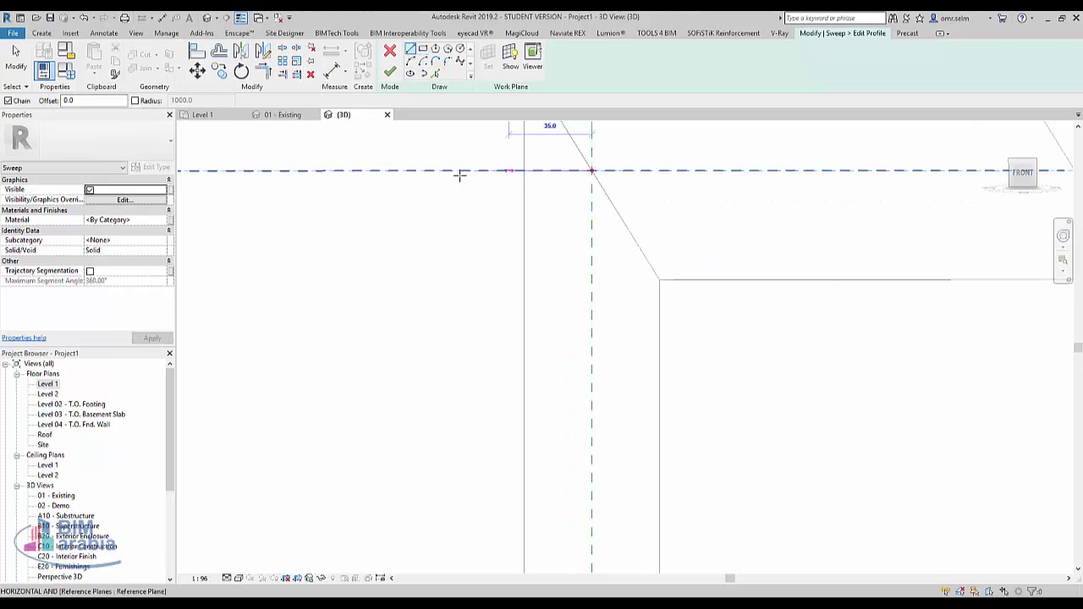
{"action": "left_click", "coordinate": [435, 171]}
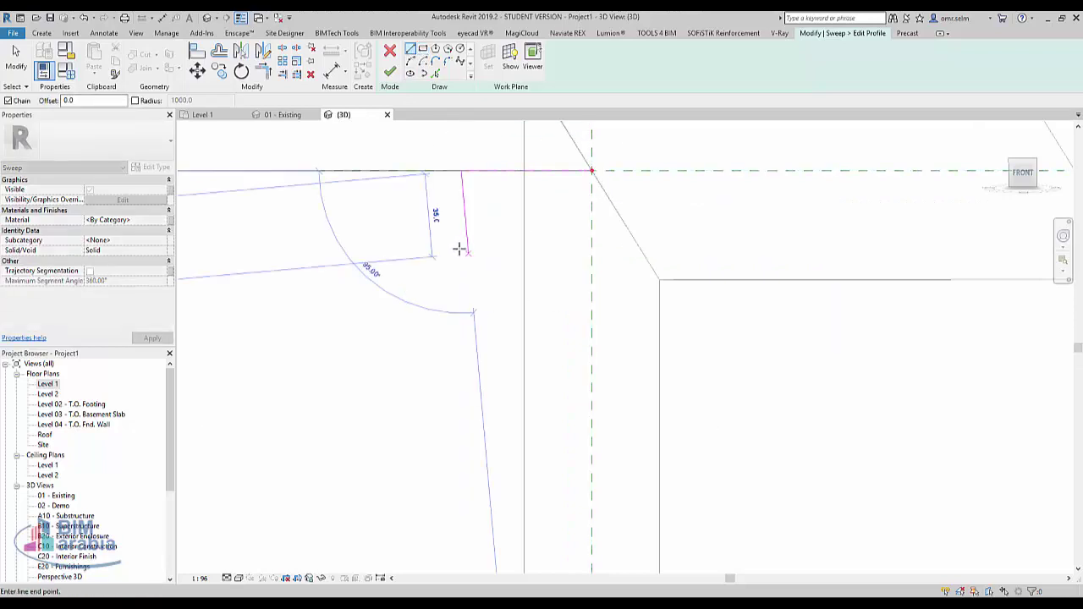
{"action": "scroll", "coordinate": [435, 218], "scroll_direction": "up", "scroll_amount": 2}
{"action": "scroll", "coordinate": [471, 249], "scroll_direction": "up", "scroll_amount": 1}
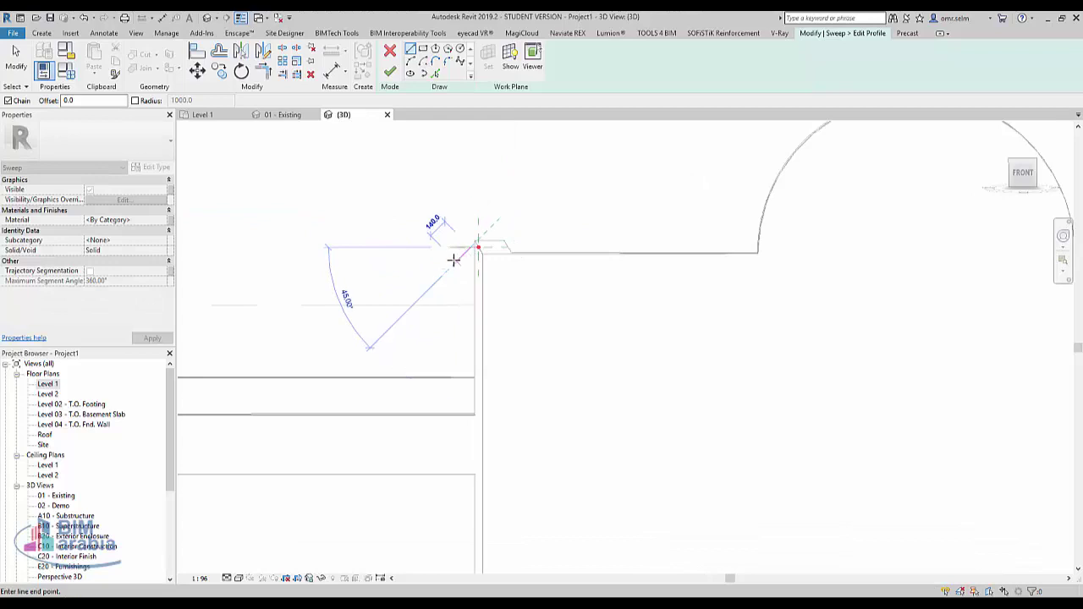
{"action": "scroll", "coordinate": [452, 257], "scroll_direction": "up", "scroll_amount": 2}
{"action": "scroll", "coordinate": [449, 234], "scroll_direction": "up", "scroll_amount": 1}
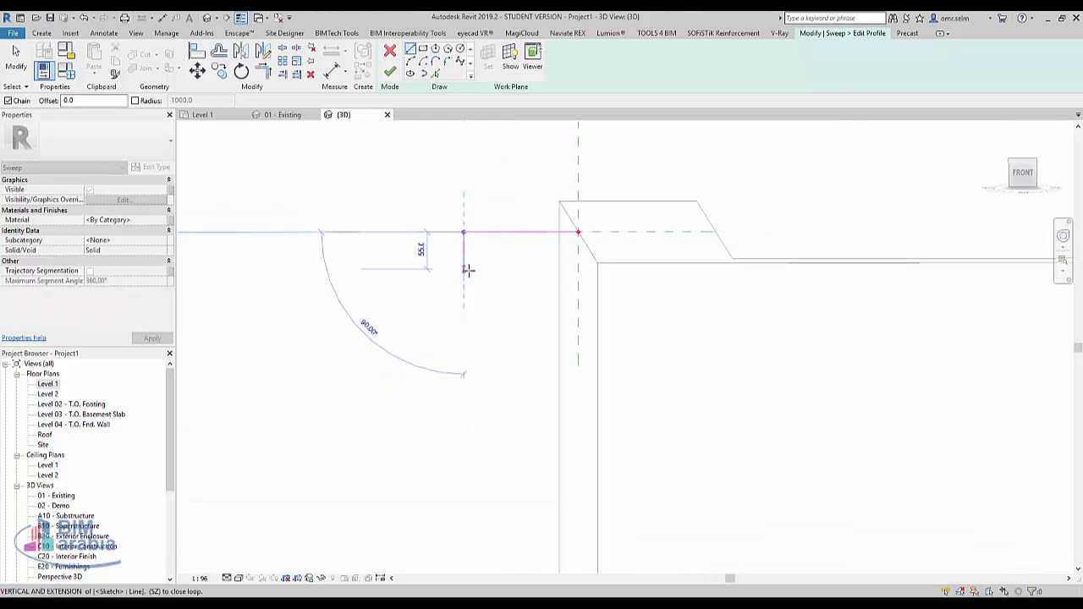
{"action": "left_click", "coordinate": [464, 259]}
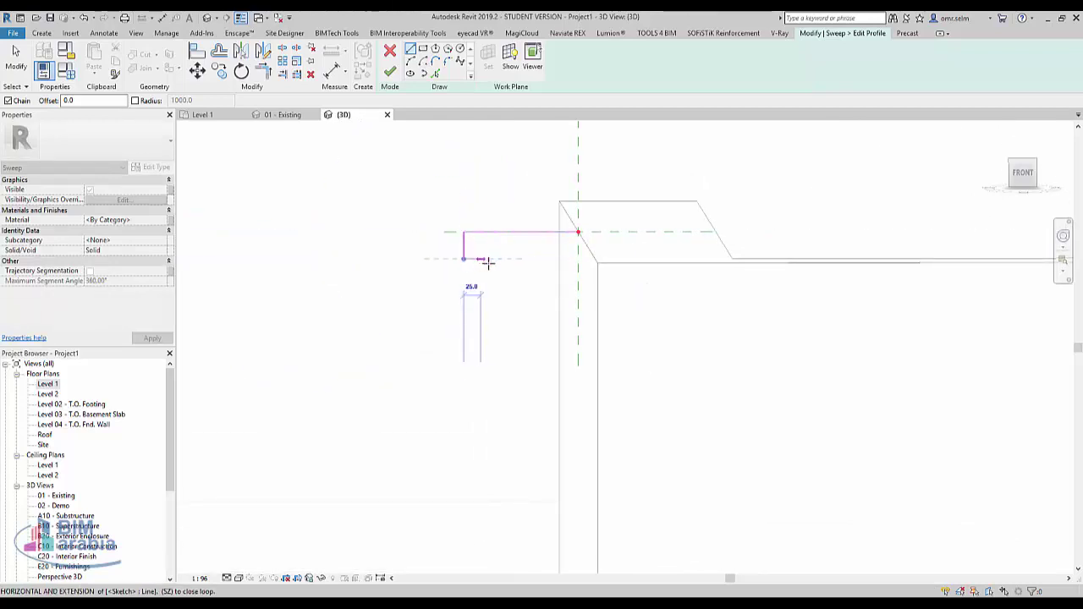
{"action": "scroll", "coordinate": [490, 259], "scroll_direction": "up", "scroll_amount": 1}
{"action": "scroll", "coordinate": [496, 258], "scroll_direction": "up", "scroll_amount": 1}
{"action": "left_click", "coordinate": [503, 258]}
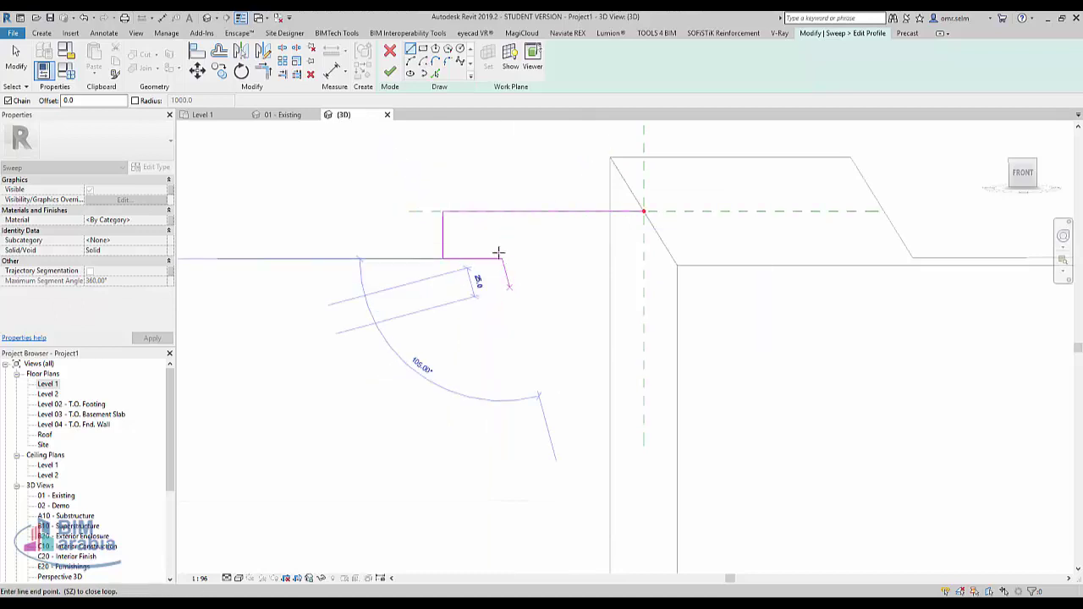
- Add the two concave start-end-radius curves and the next curved segment of the moulding
{"action": "left_click", "coordinate": [411, 61]}
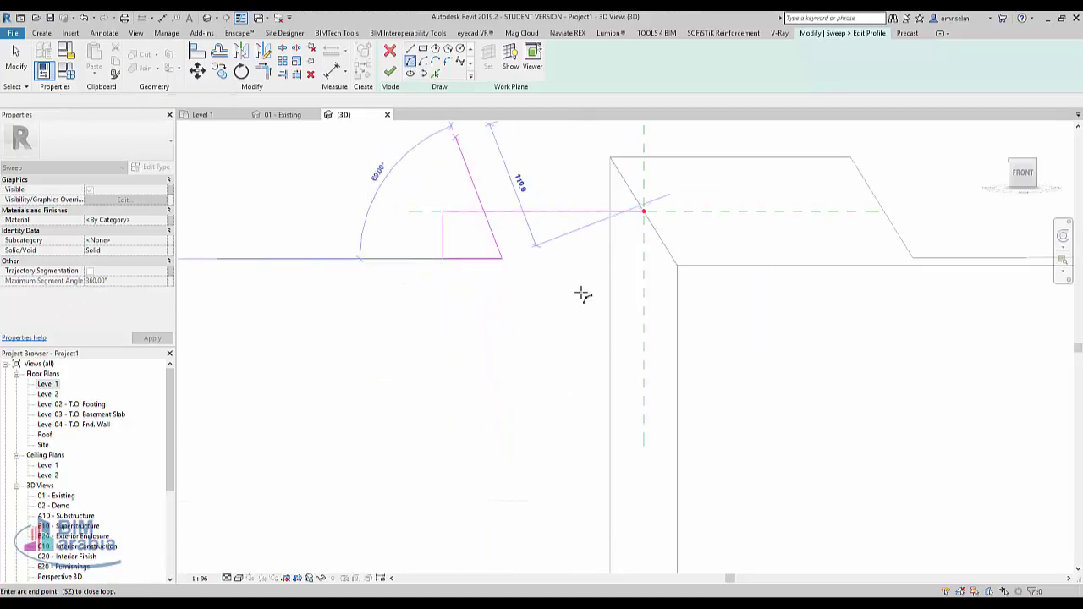
{"action": "left_click", "coordinate": [534, 296]}
{"action": "scroll", "coordinate": [530, 298], "scroll_direction": "up", "scroll_amount": 1}
{"action": "scroll", "coordinate": [520, 302], "scroll_direction": "up", "scroll_amount": 1}
{"action": "left_click", "coordinate": [508, 276]}
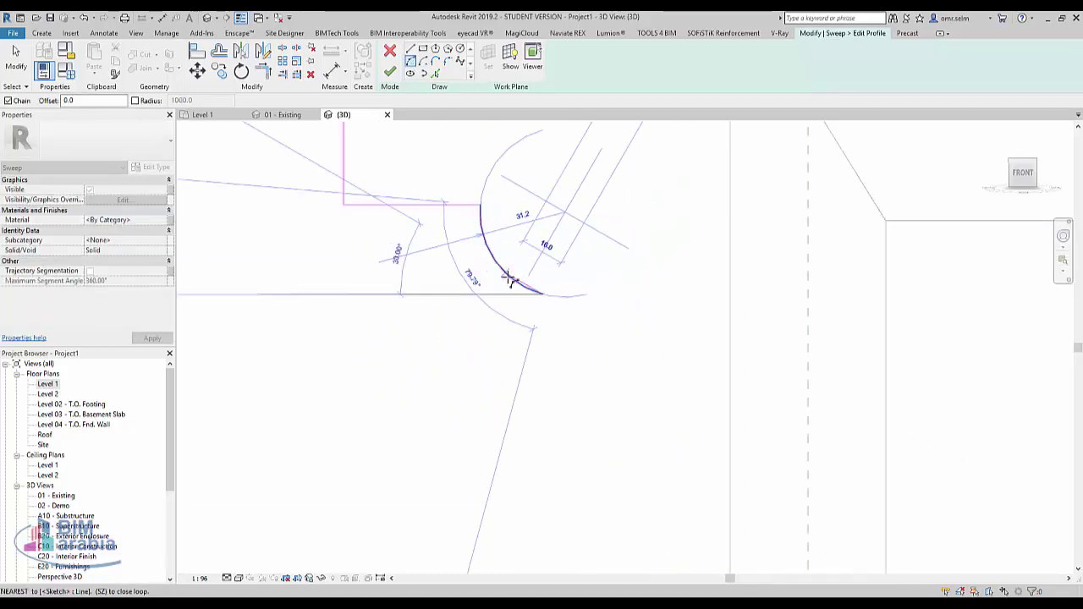
{"action": "left_click", "coordinate": [617, 344]}
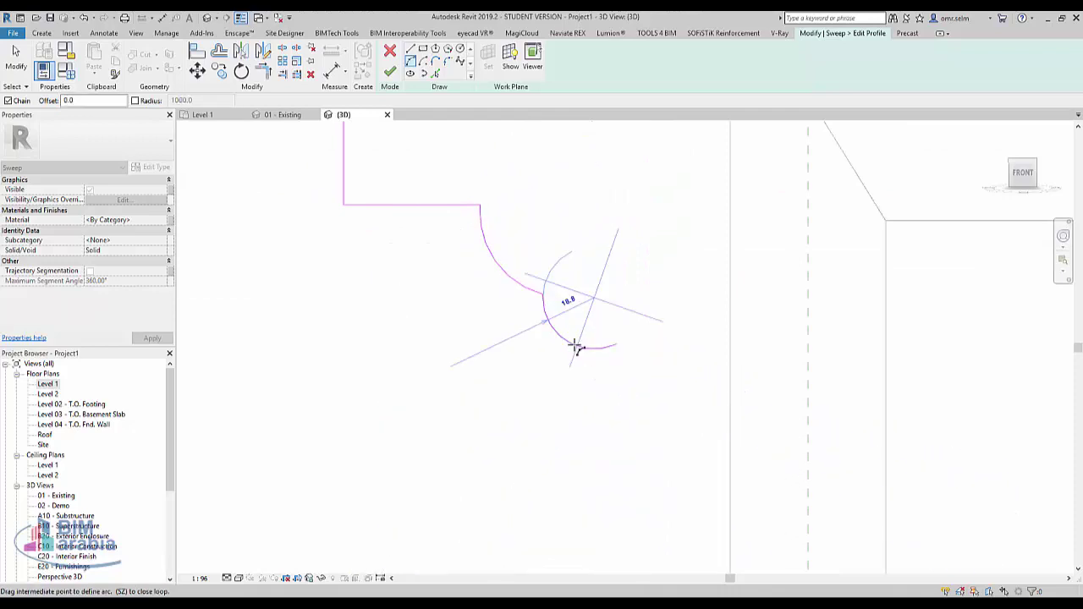
{"action": "left_click", "coordinate": [575, 347]}
{"action": "scroll", "coordinate": [412, 350], "scroll_direction": "down", "scroll_amount": 2}
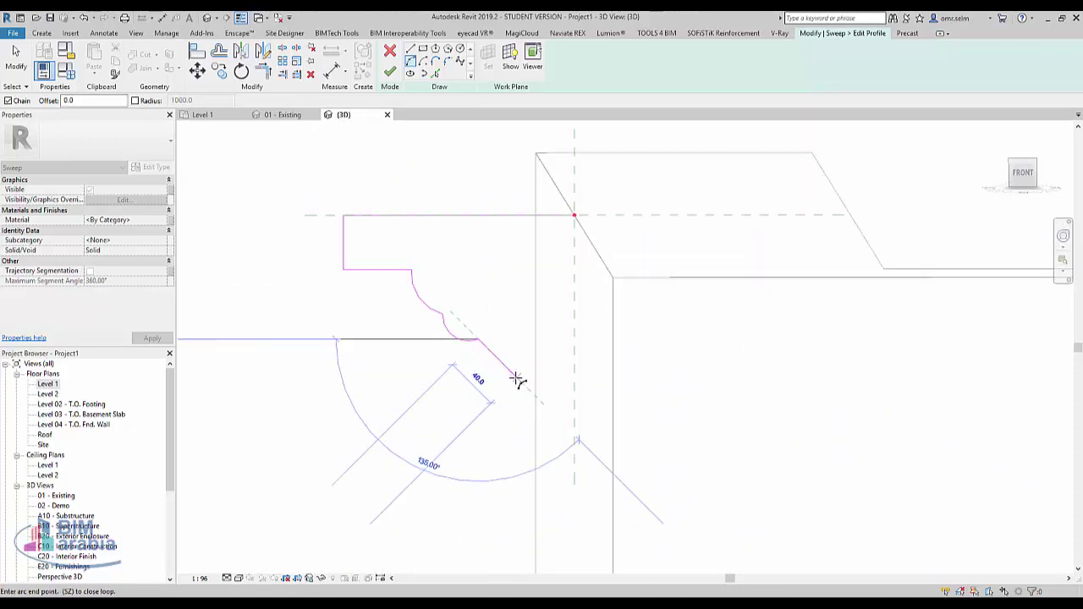
{"action": "scroll", "coordinate": [515, 380], "scroll_direction": "up", "scroll_amount": 1}
{"action": "left_click", "coordinate": [507, 360]}
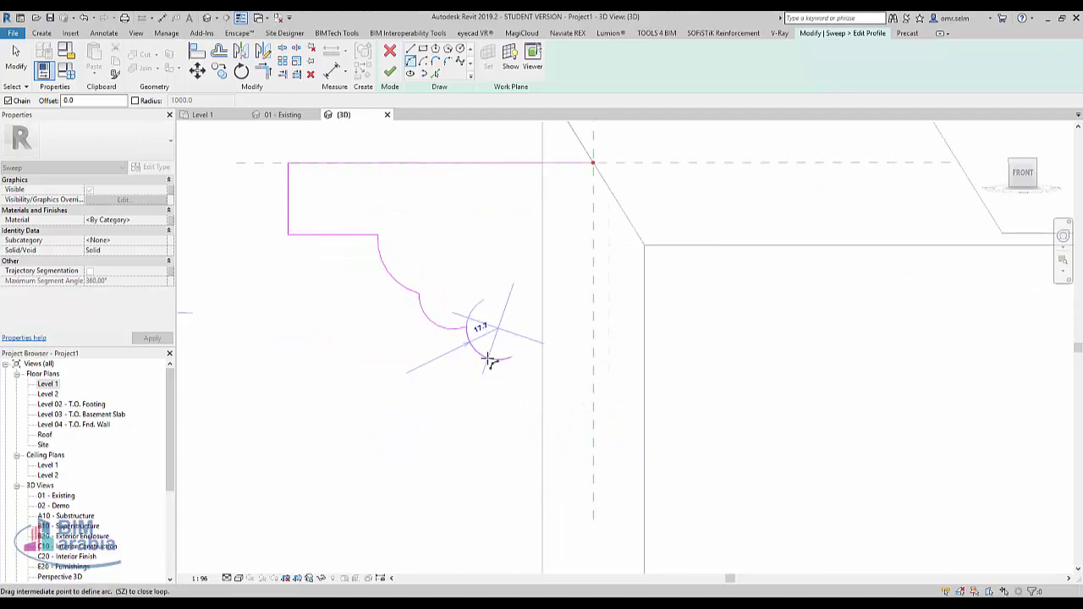
- Draw the vertical drop and bottom edge, close the loop to the start, and finish the profile
{"action": "left_click", "coordinate": [423, 61]}
{"action": "left_click", "coordinate": [411, 50]}
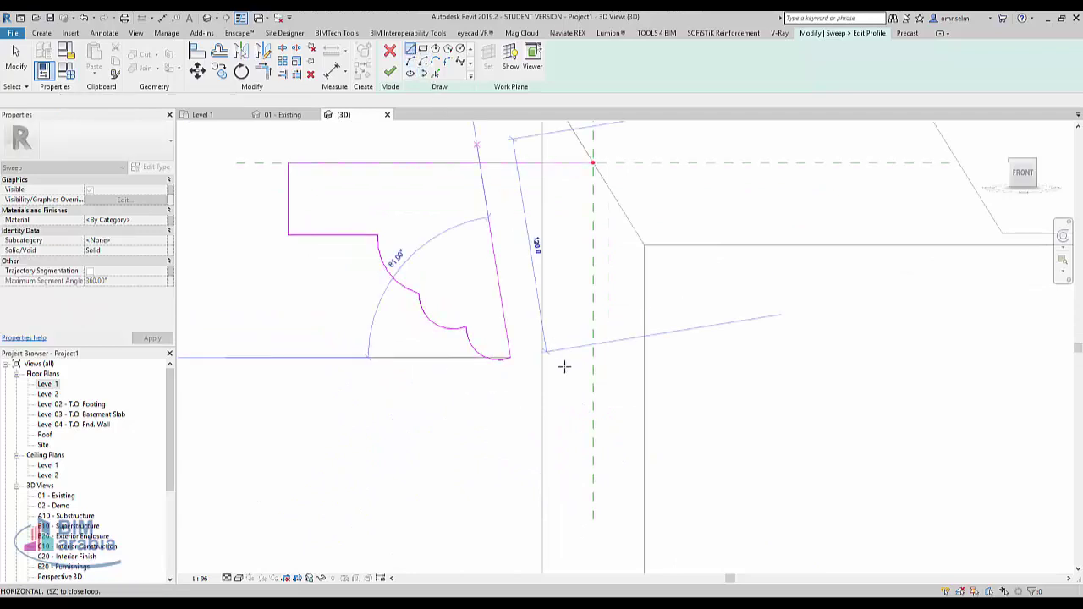
{"action": "left_click", "coordinate": [510, 402]}
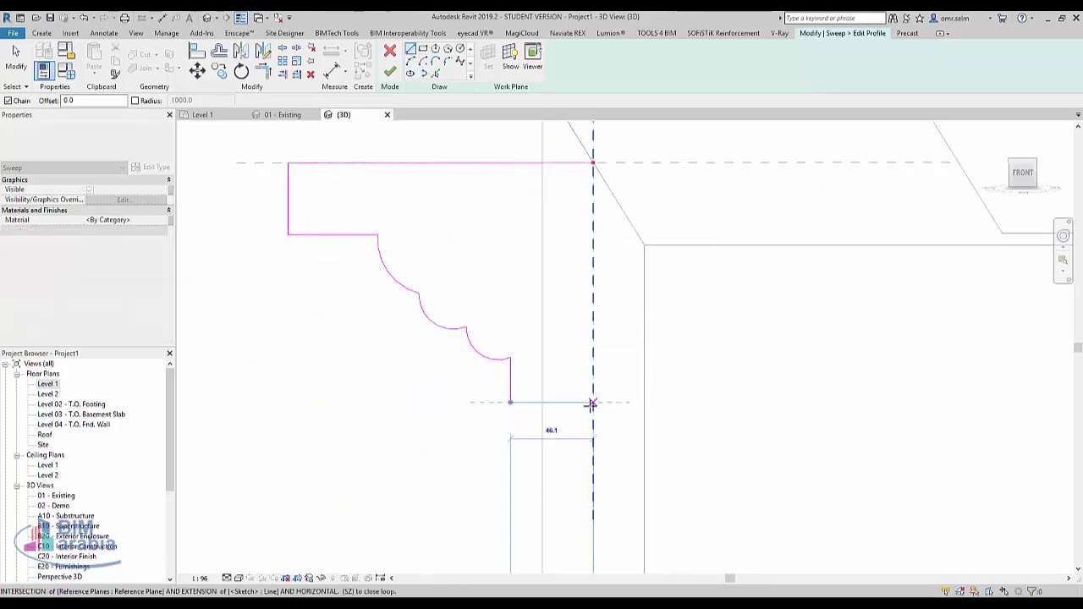
{"action": "left_click", "coordinate": [593, 403]}
{"action": "left_click", "coordinate": [593, 162]}
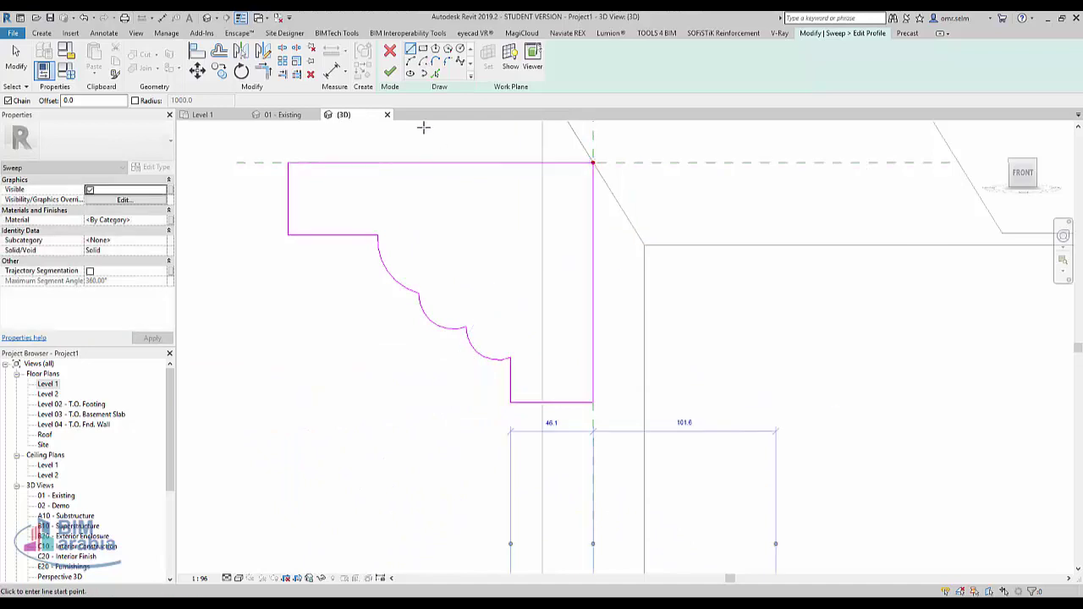
{"action": "left_click", "coordinate": [390, 73]}
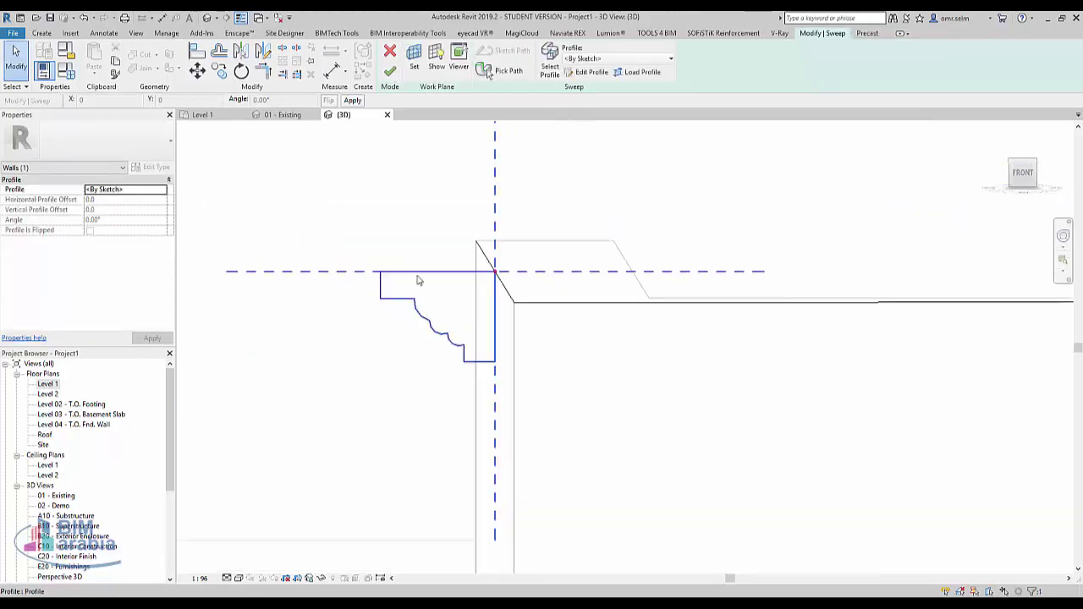
- Complete the sweep and orbit to inspect the moulded cornice following the arch
{"action": "left_click", "coordinate": [389, 72]}
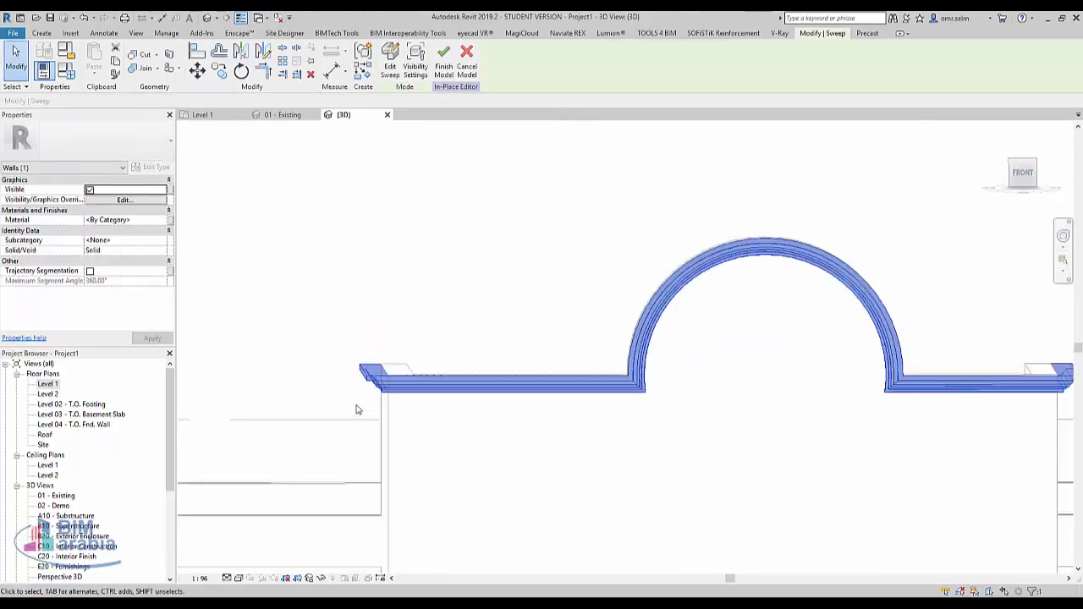
{"action": "middle_click_drag", "start_coordinate": [589, 439], "coordinate": [366, 403], "text": "shift"}
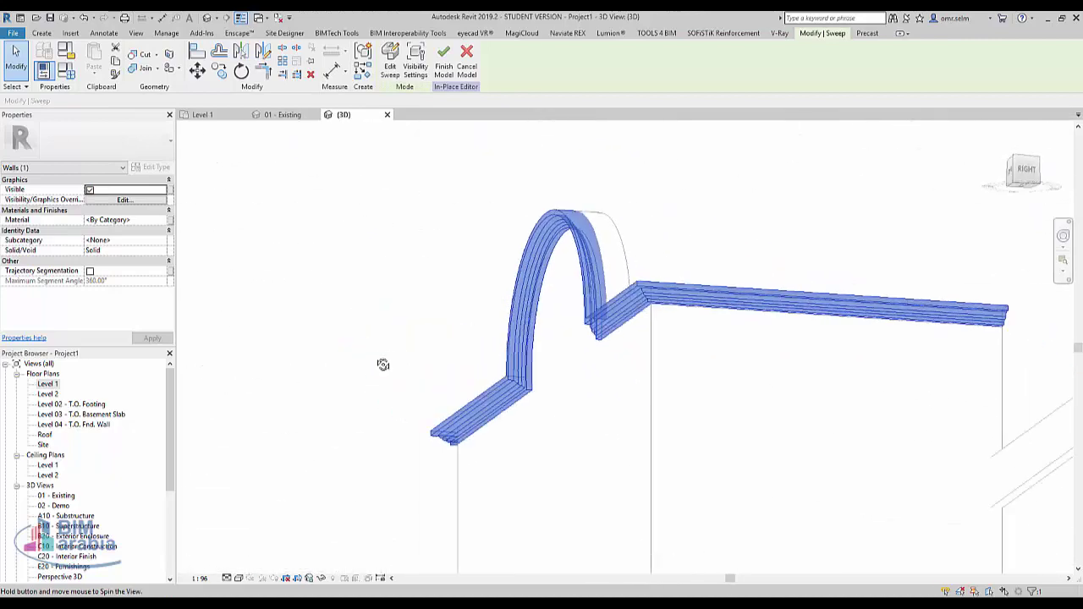